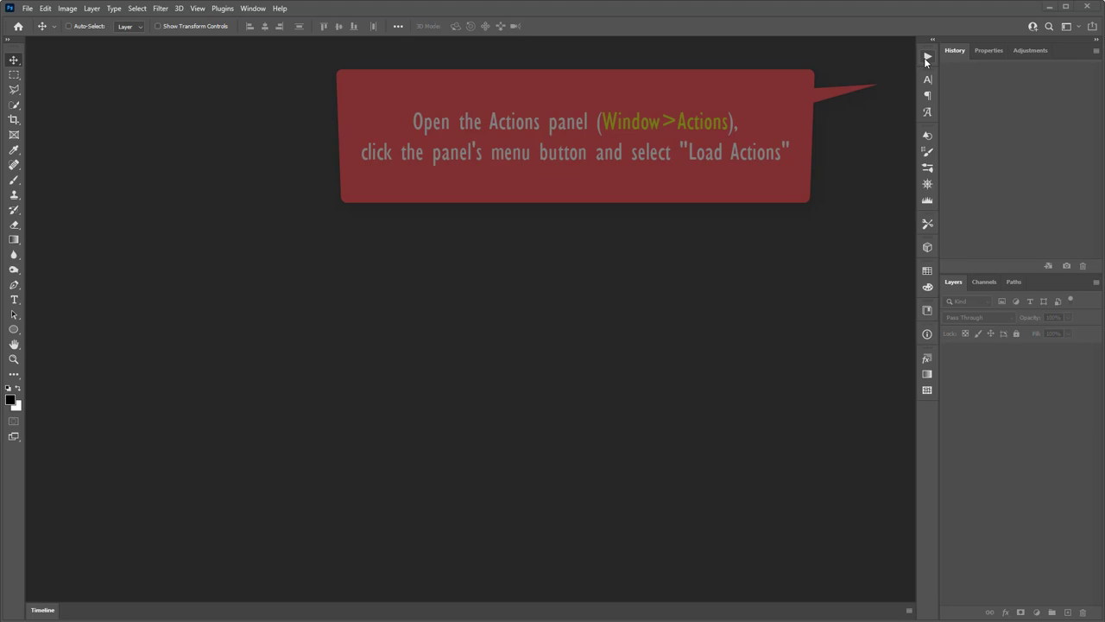
- Load the SPIRAL PADS by PanosFX action file from PanosFX MOCKUPS > Photoshop actions > Spiral bound pads
{"action": "left_click", "coordinate": [925, 60]}
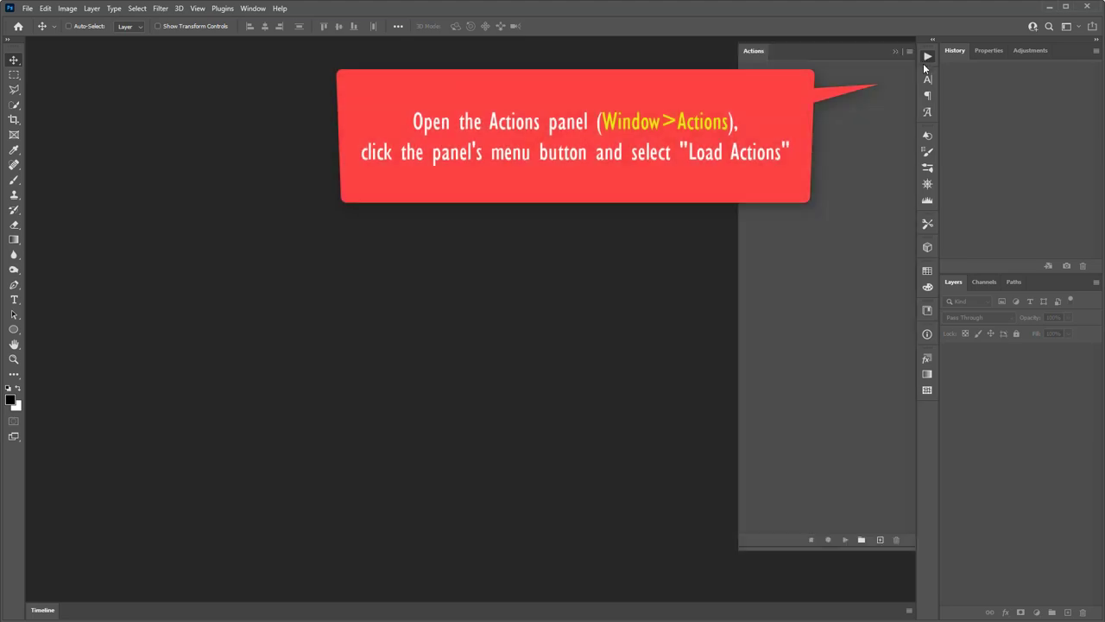
{"action": "left_click", "coordinate": [909, 54]}
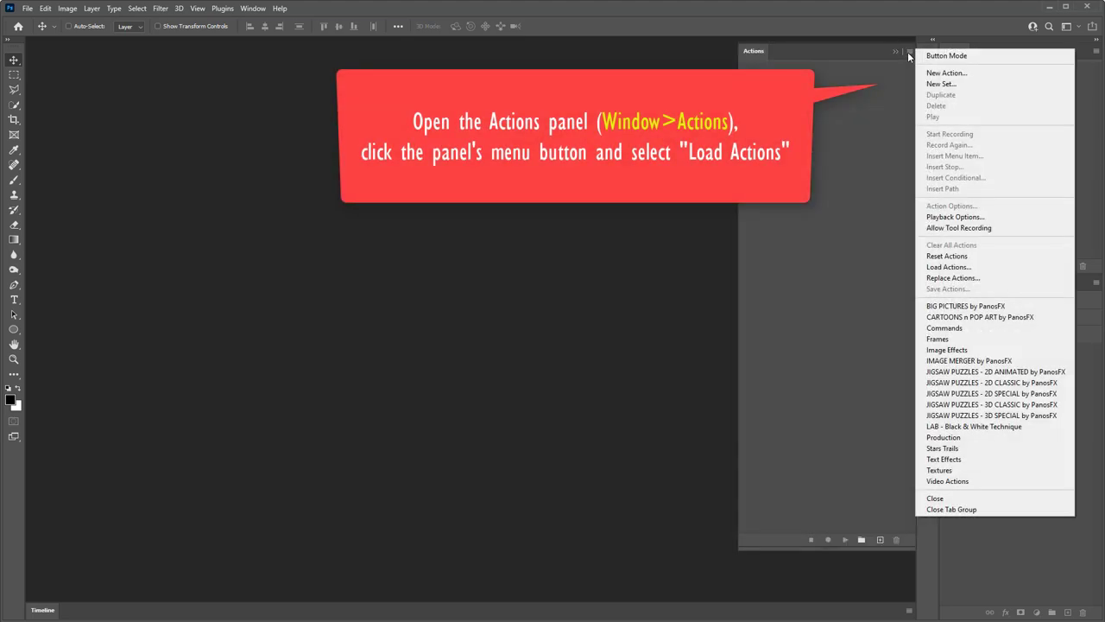
{"action": "left_click", "coordinate": [947, 266]}
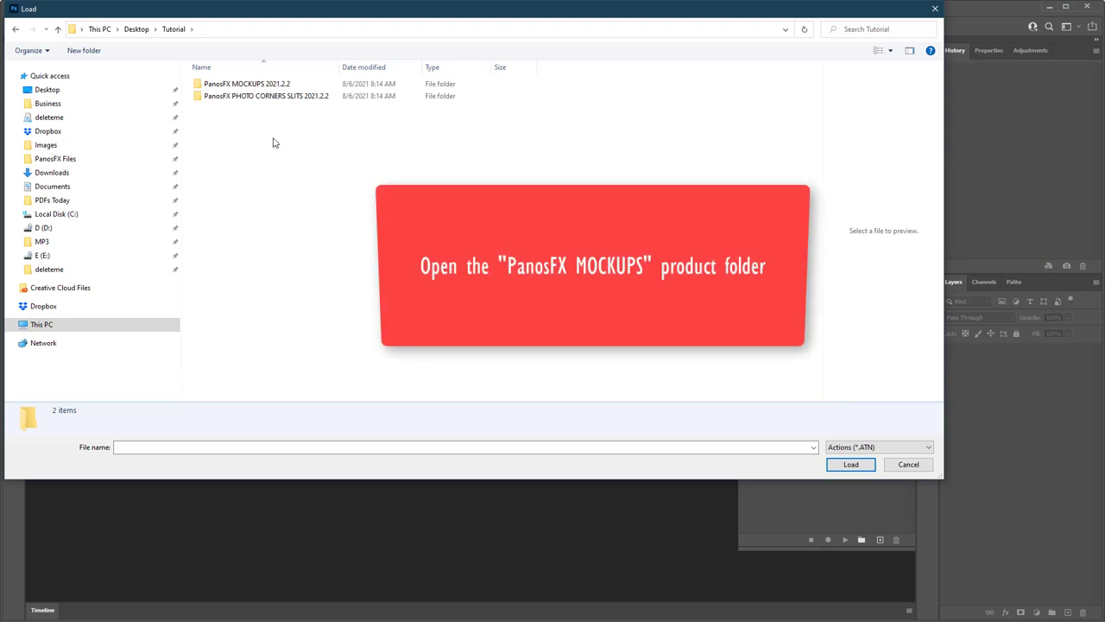
{"action": "double_click", "coordinate": [247, 86]}
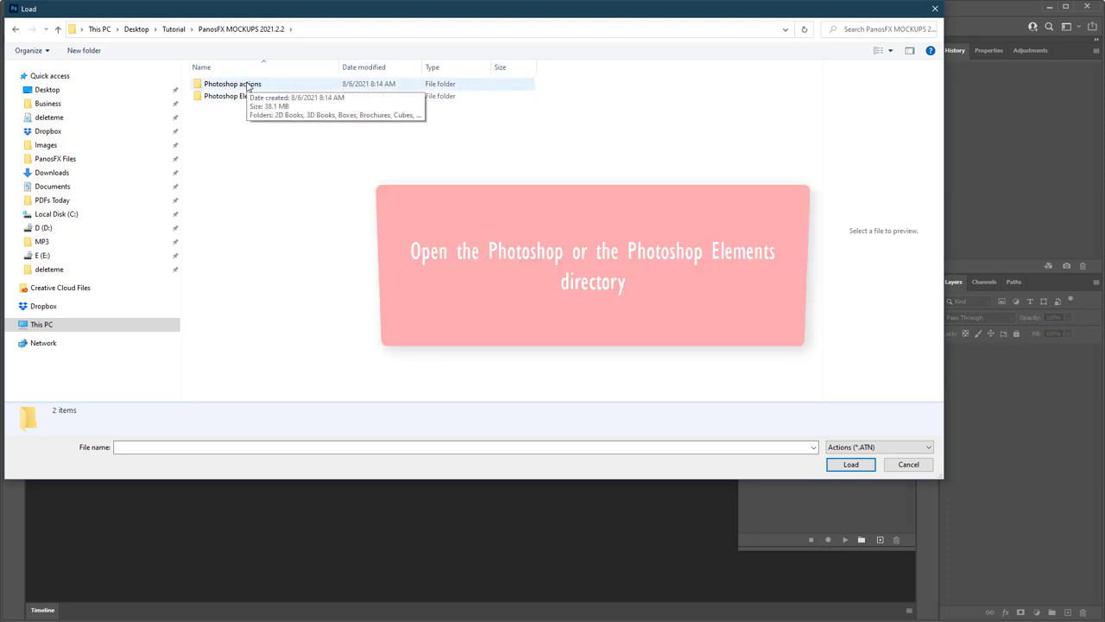
{"action": "double_click", "coordinate": [248, 86]}
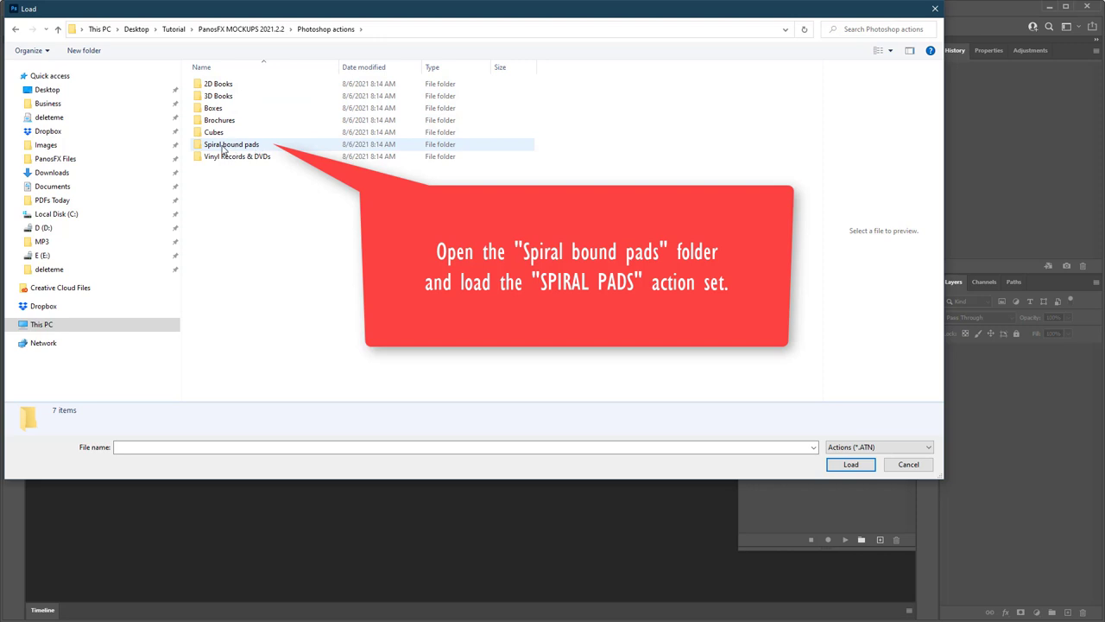
{"action": "double_click", "coordinate": [236, 147]}
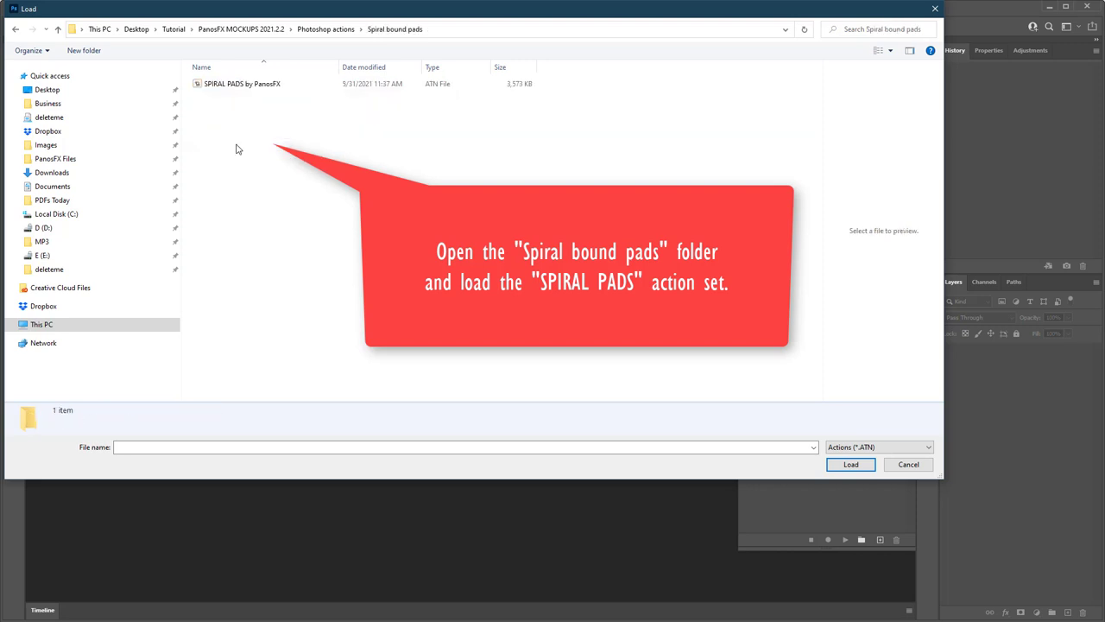
{"action": "double_click", "coordinate": [234, 87]}
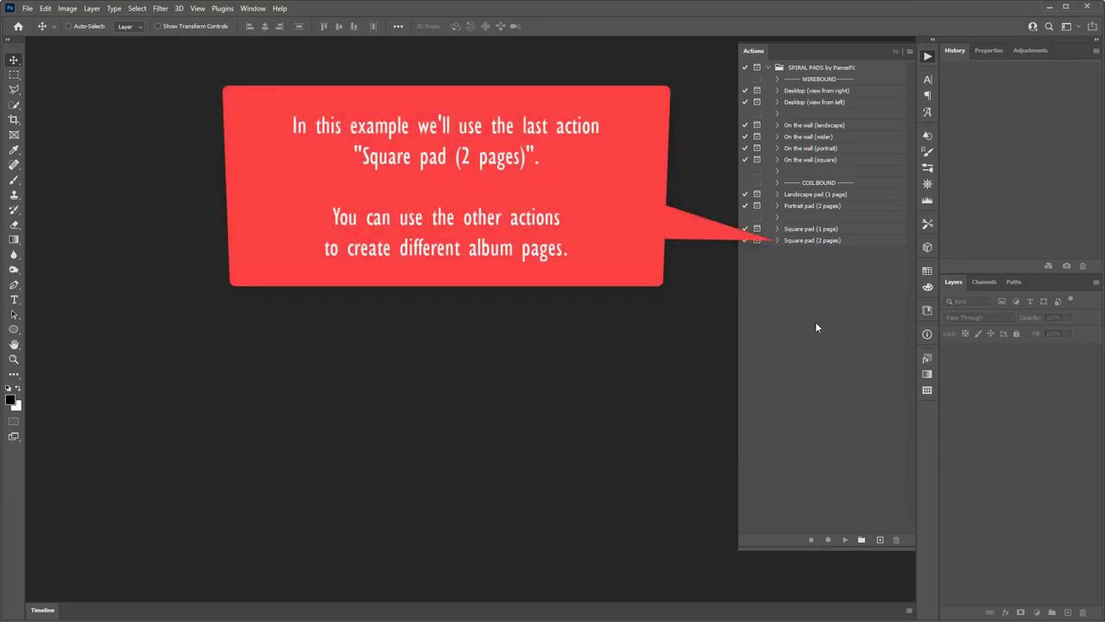
- Run the Square pad (2 pages) action, accepting the default 1500 px page size
{"action": "left_click", "coordinate": [817, 240]}
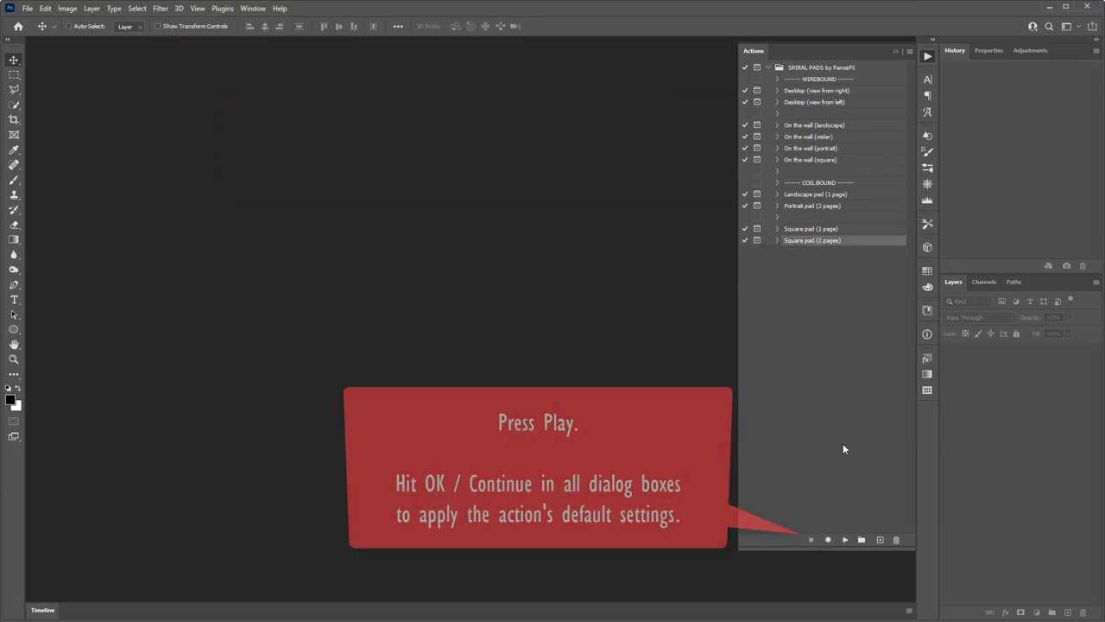
{"action": "left_click", "coordinate": [844, 539]}
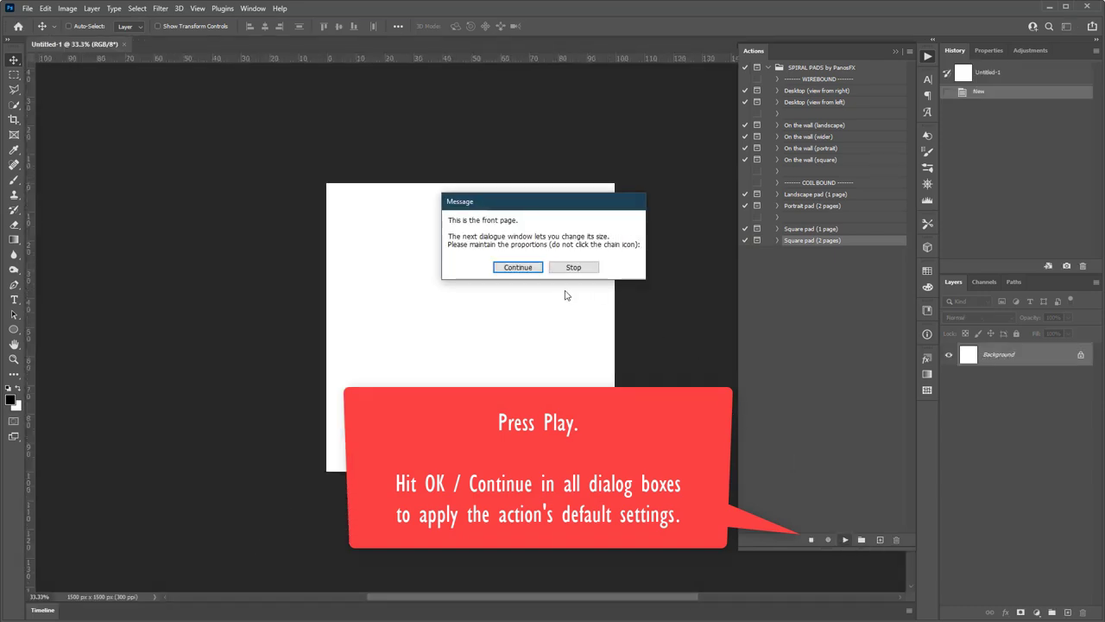
{"action": "left_click", "coordinate": [518, 267]}
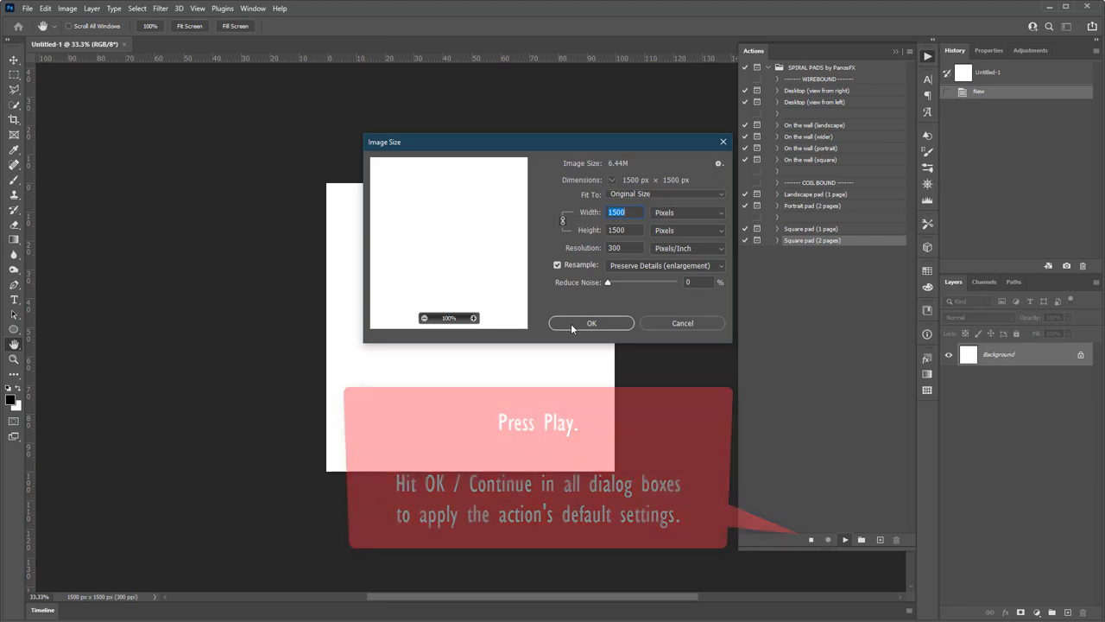
{"action": "left_click", "coordinate": [571, 323]}
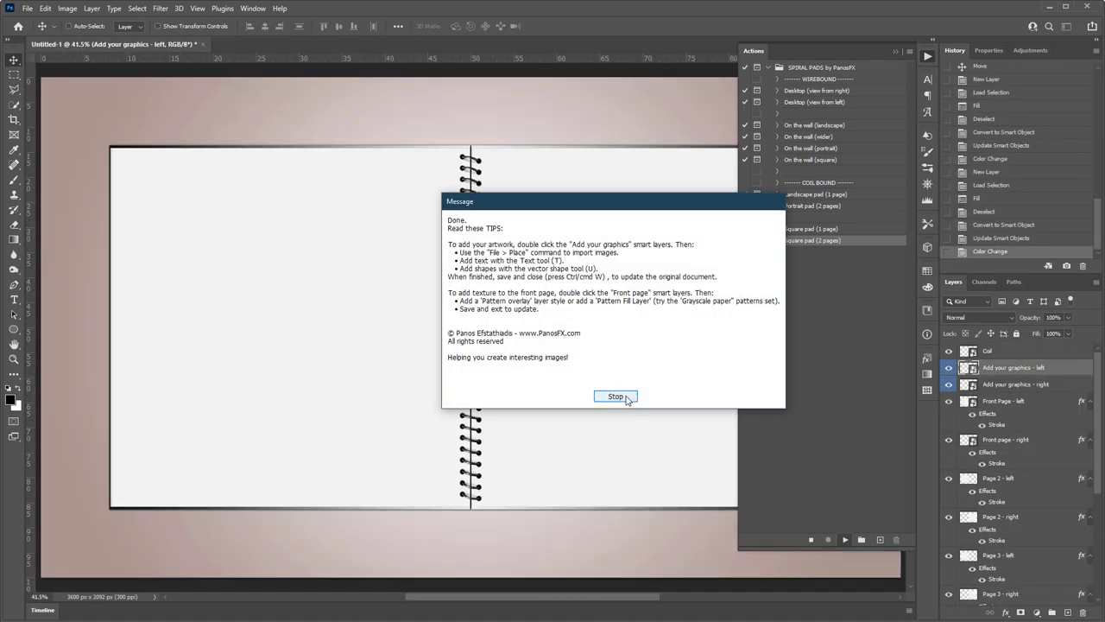
- Dismiss the tips message, hide the Actions panel, and inspect the blank spiral spread, then fit it
{"action": "left_click", "coordinate": [636, 396]}
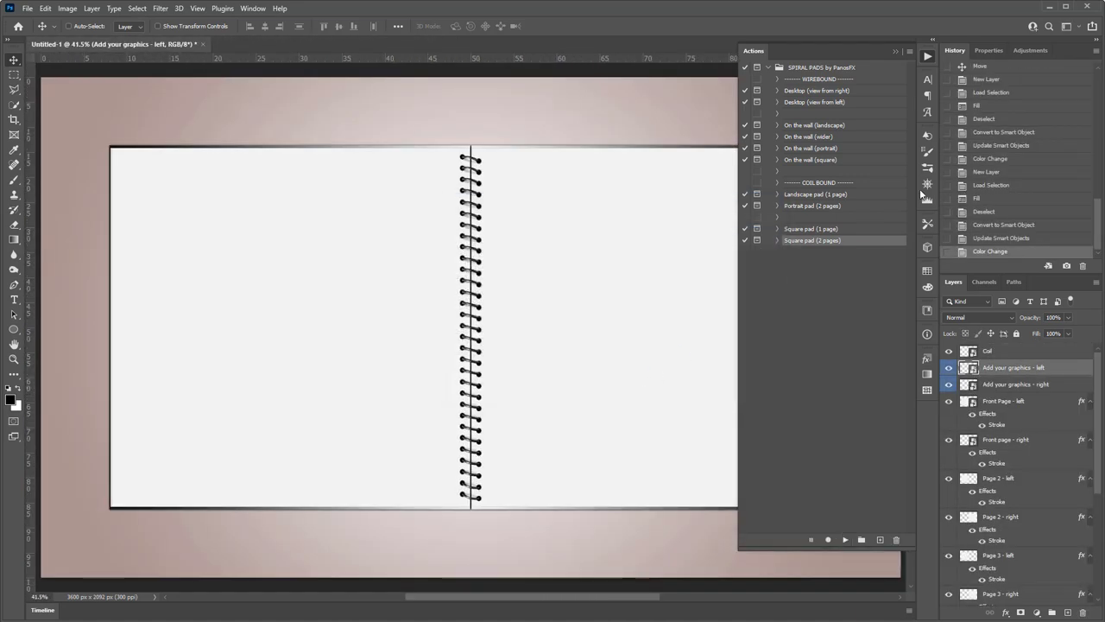
{"action": "left_click", "coordinate": [898, 52]}
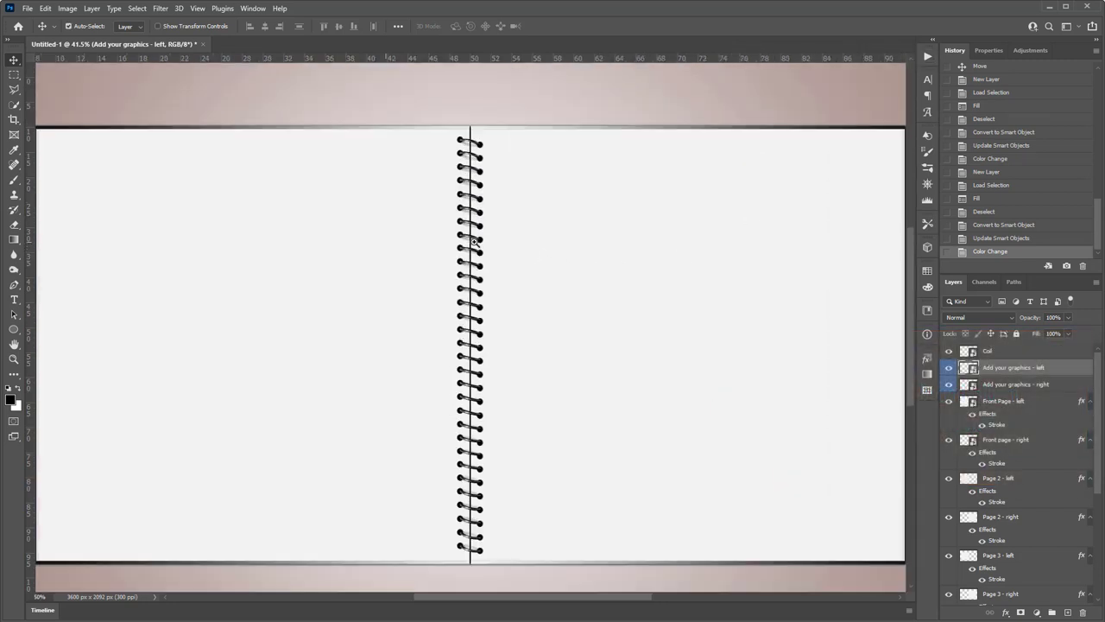
{"action": "scroll", "coordinate": [476, 243], "scroll_direction": "up", "scroll_amount": 1}
{"action": "scroll", "coordinate": [472, 230], "scroll_direction": "up", "scroll_amount": 1}
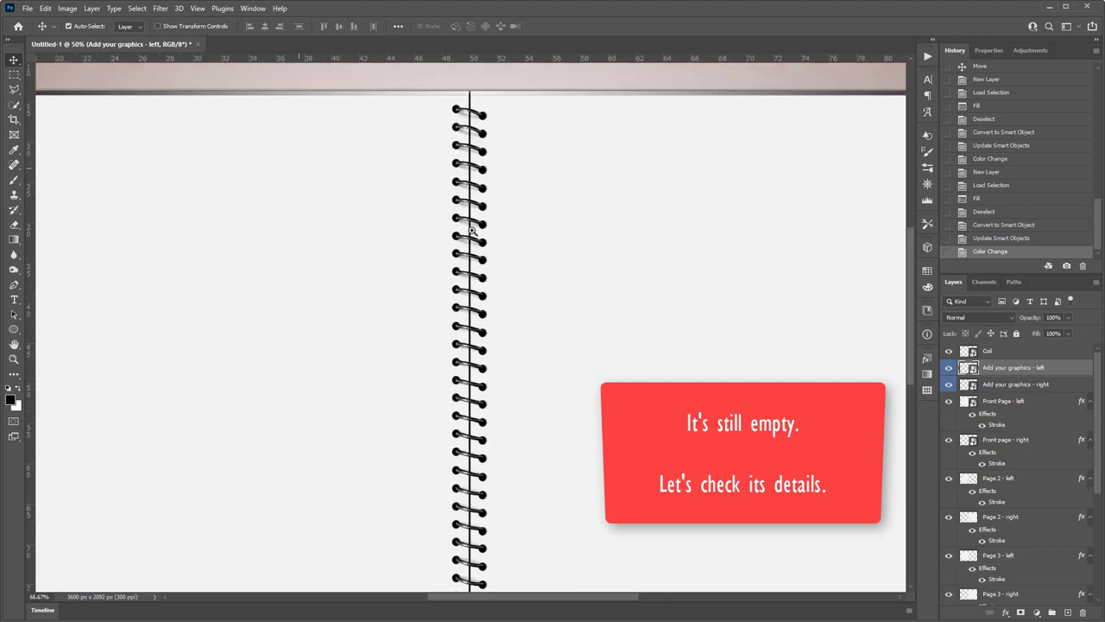
{"action": "scroll", "coordinate": [472, 231], "scroll_direction": "up", "scroll_amount": 1}
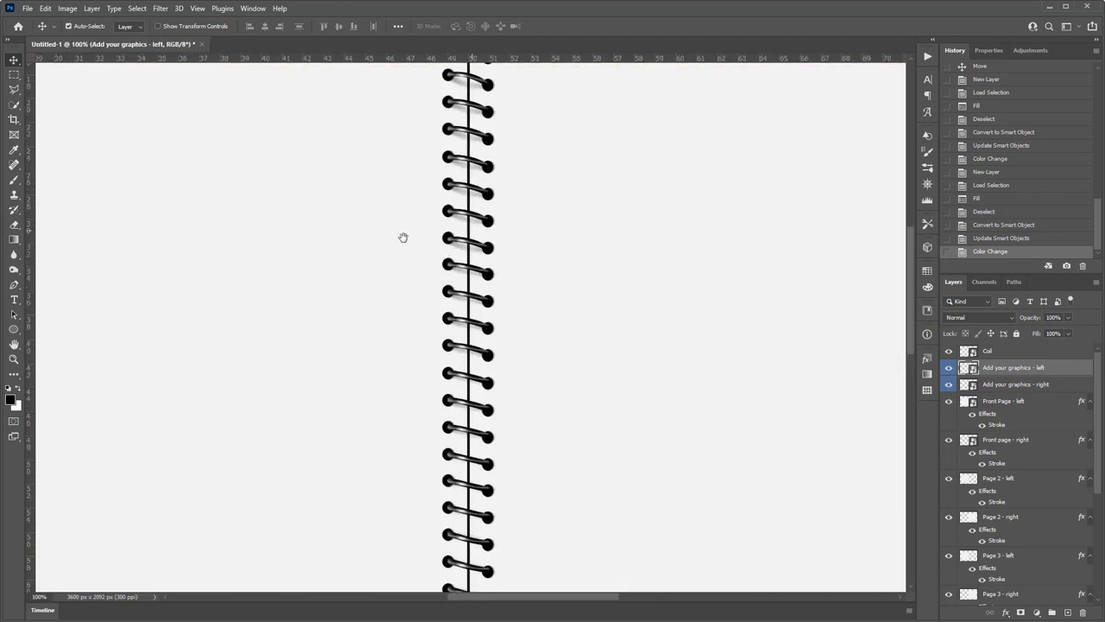
{"action": "mouse_move", "coordinate": [402, 237]}
{"action": "left_mouse_down"}
{"action": "mouse_move", "coordinate": [686, 321]}
{"action": "mouse_move", "coordinate": [602, 208]}
{"action": "left_mouse_up"}
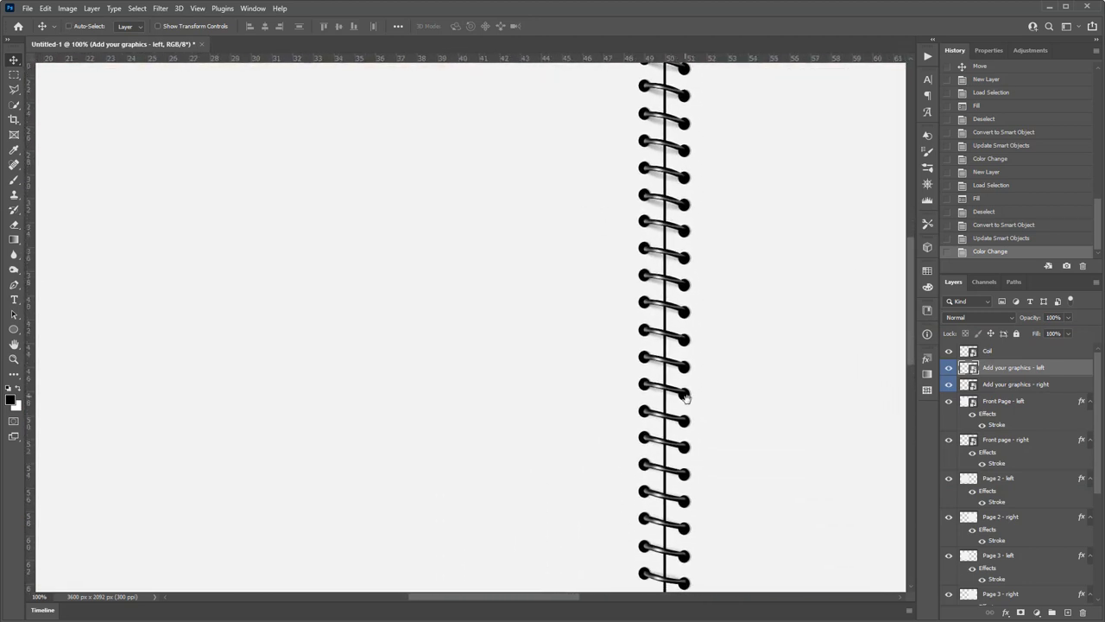
{"action": "left_click_drag", "start_coordinate": [686, 396], "coordinate": [681, 284]}
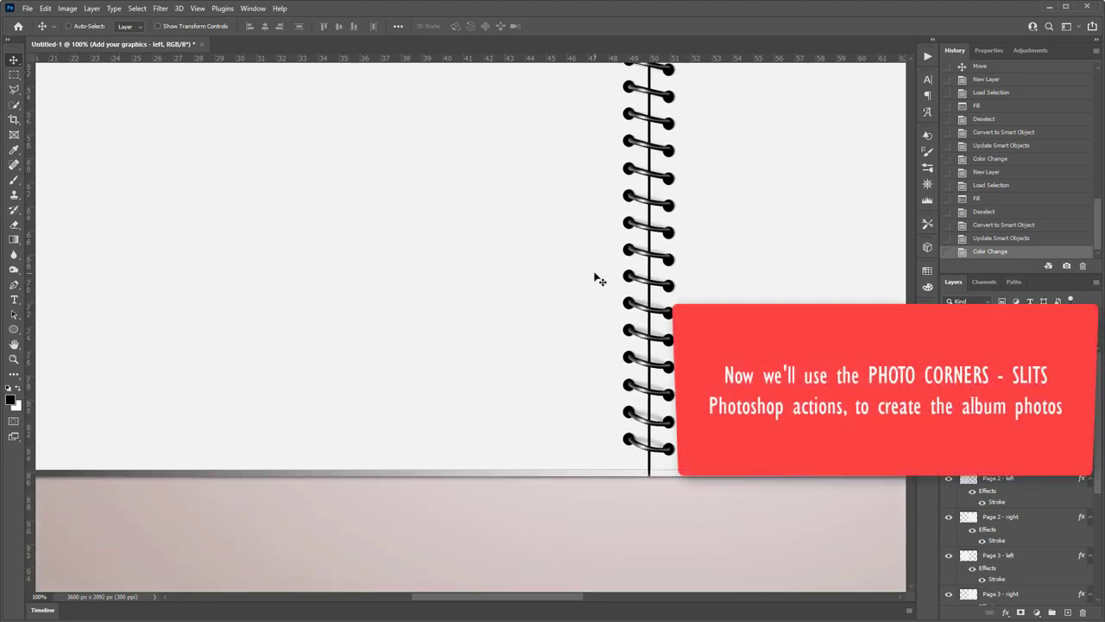
{"action": "key", "text": "ctrl+0"}
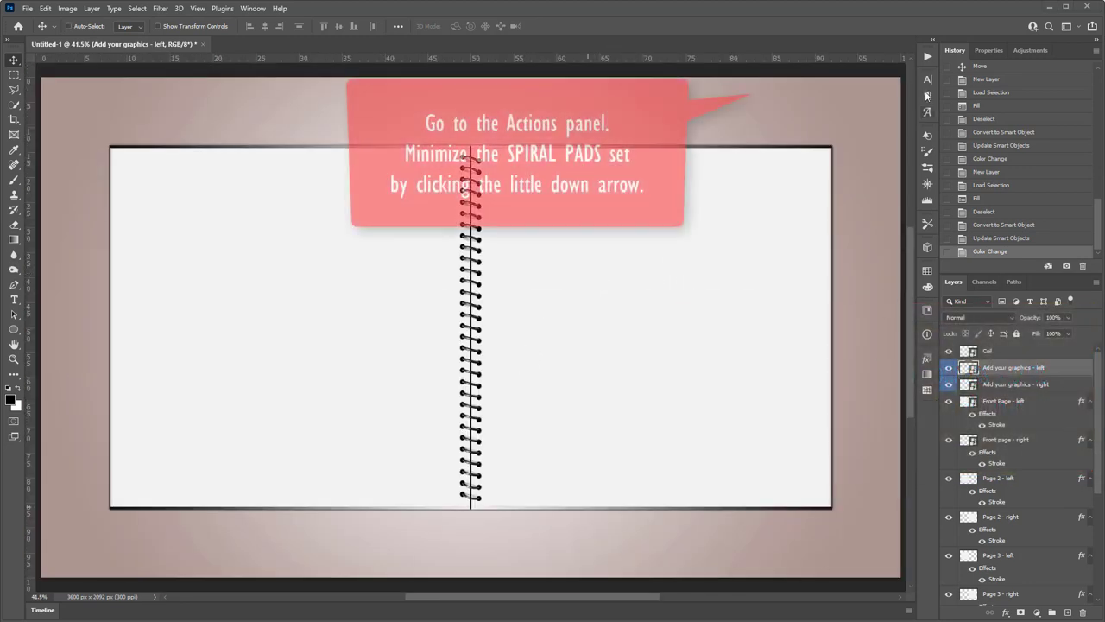
- Collapse SPIRAL PADS and load PFx Photo Corners Slits 1x1 from PHOTO CORNERS SLITS > Photoshop actions
{"action": "left_click", "coordinate": [927, 57]}
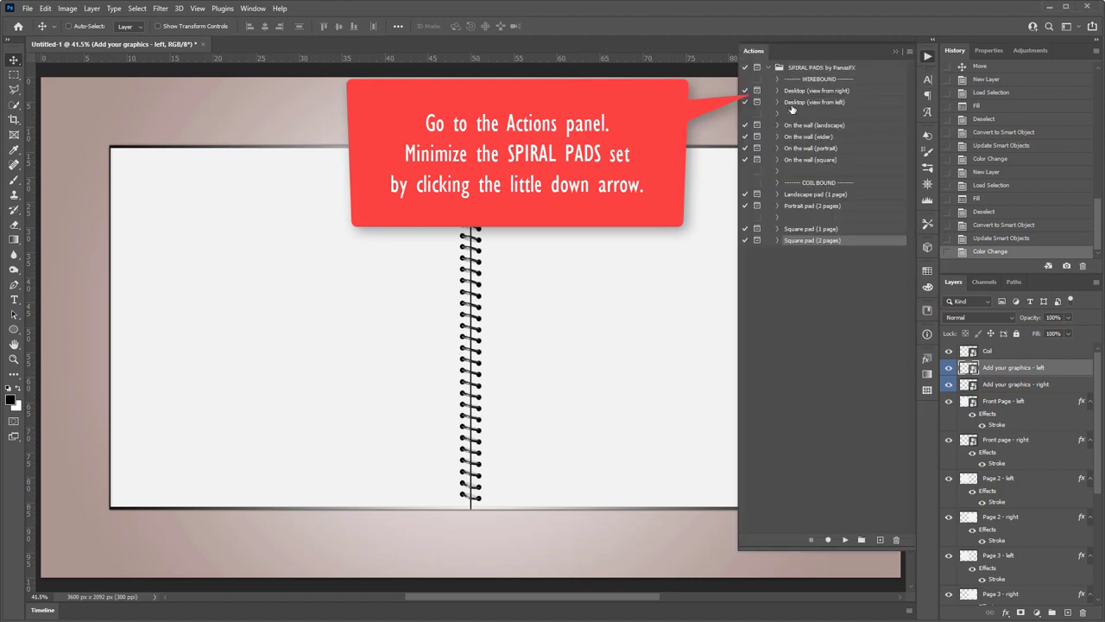
{"action": "left_click", "coordinate": [769, 68]}
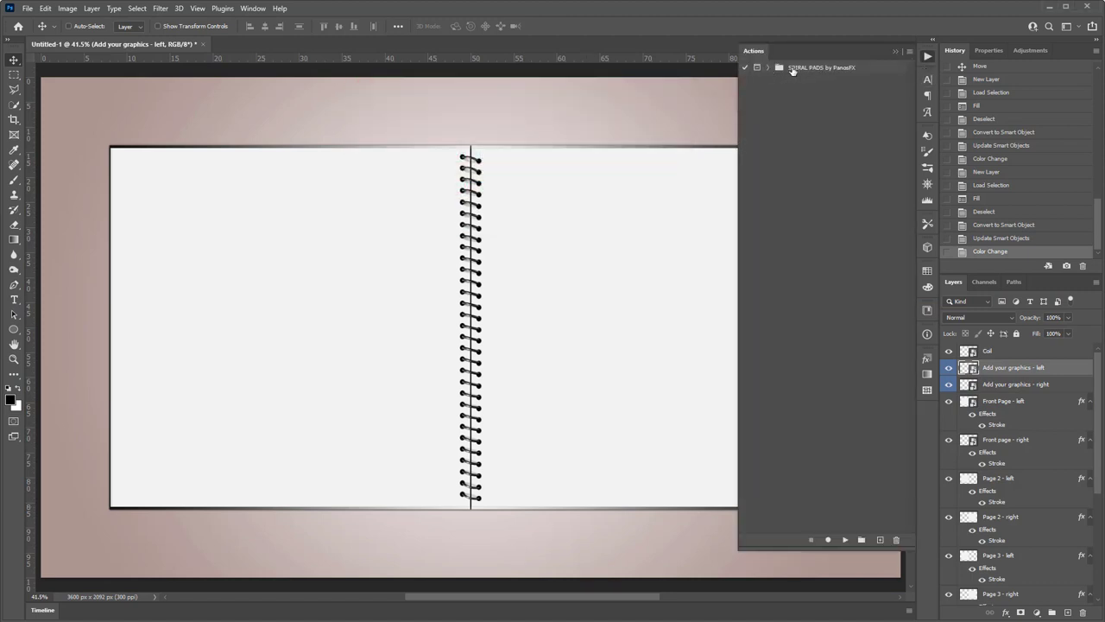
{"action": "left_click", "coordinate": [909, 53]}
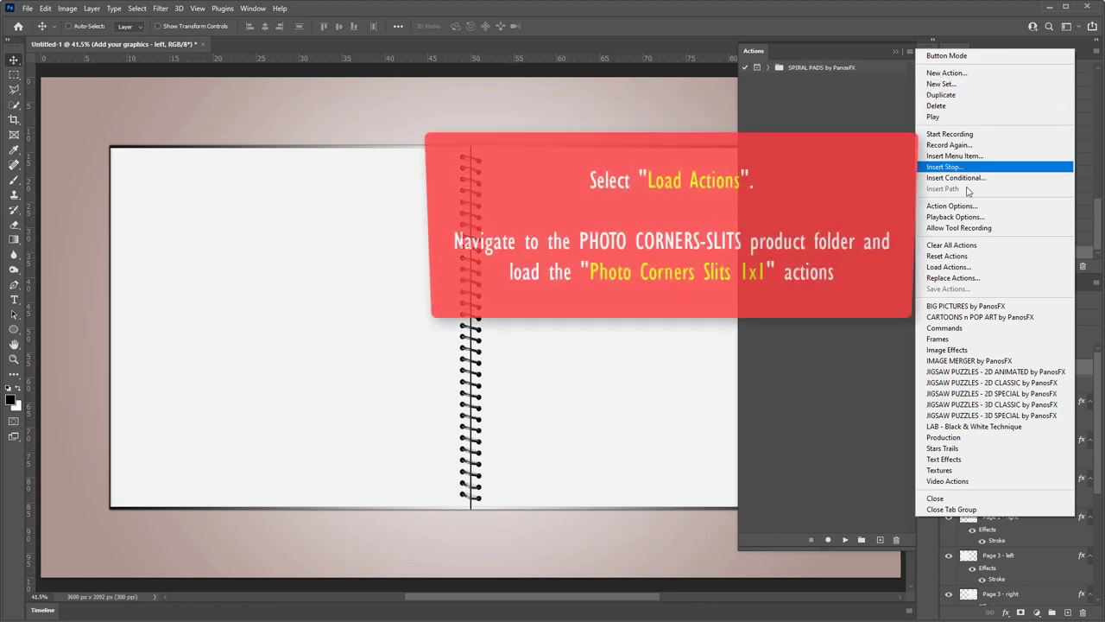
{"action": "left_click", "coordinate": [950, 267]}
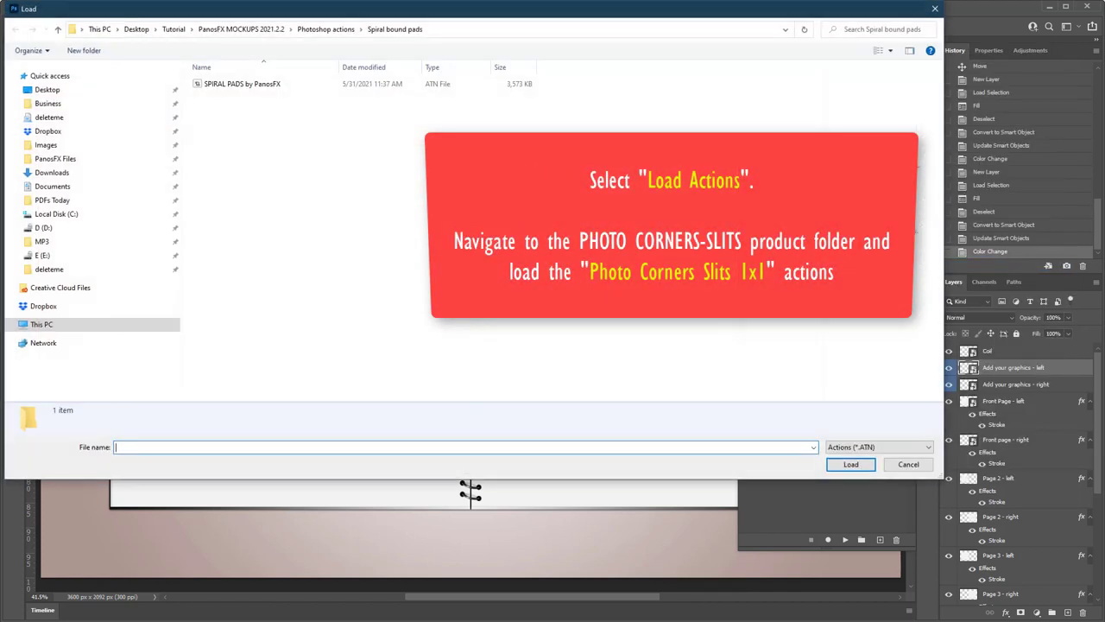
{"action": "left_click", "coordinate": [174, 29]}
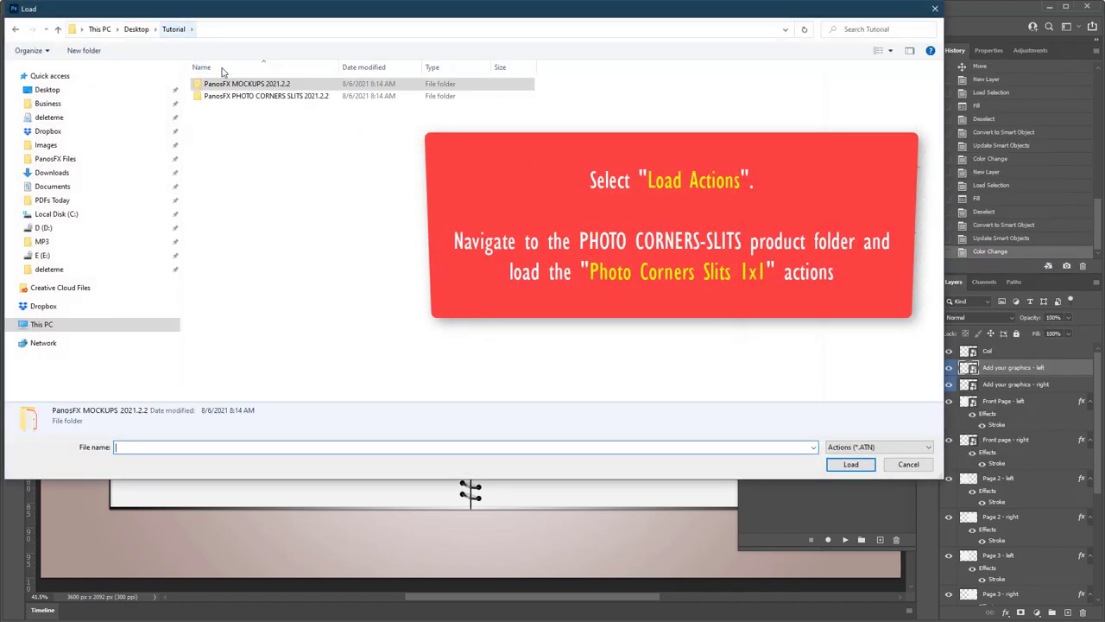
{"action": "double_click", "coordinate": [274, 95]}
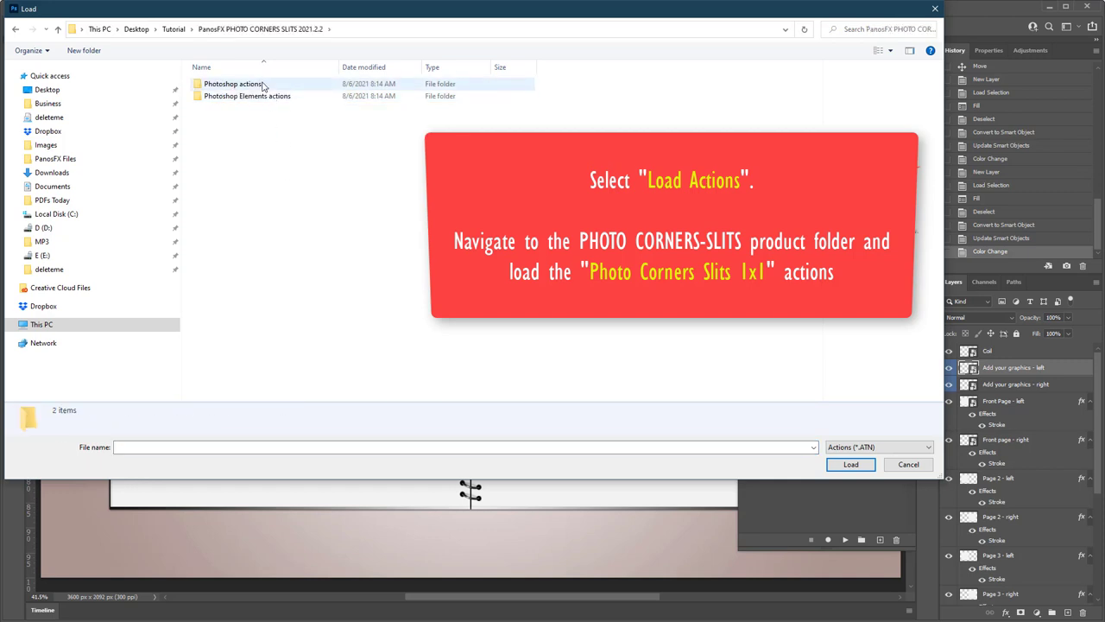
{"action": "double_click", "coordinate": [263, 87]}
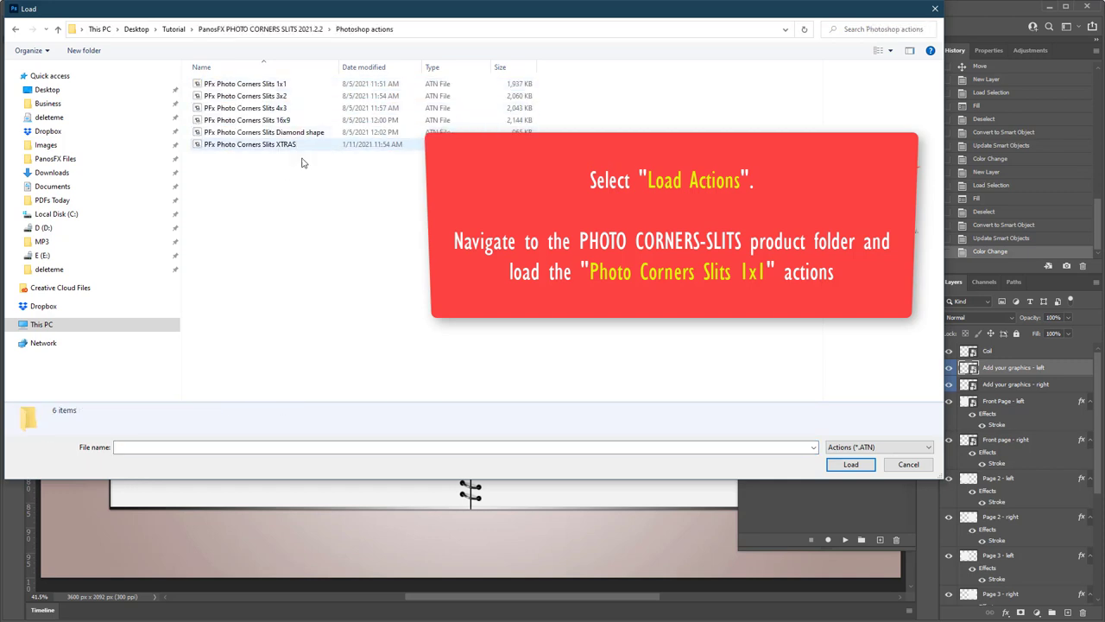
{"action": "double_click", "coordinate": [279, 88]}
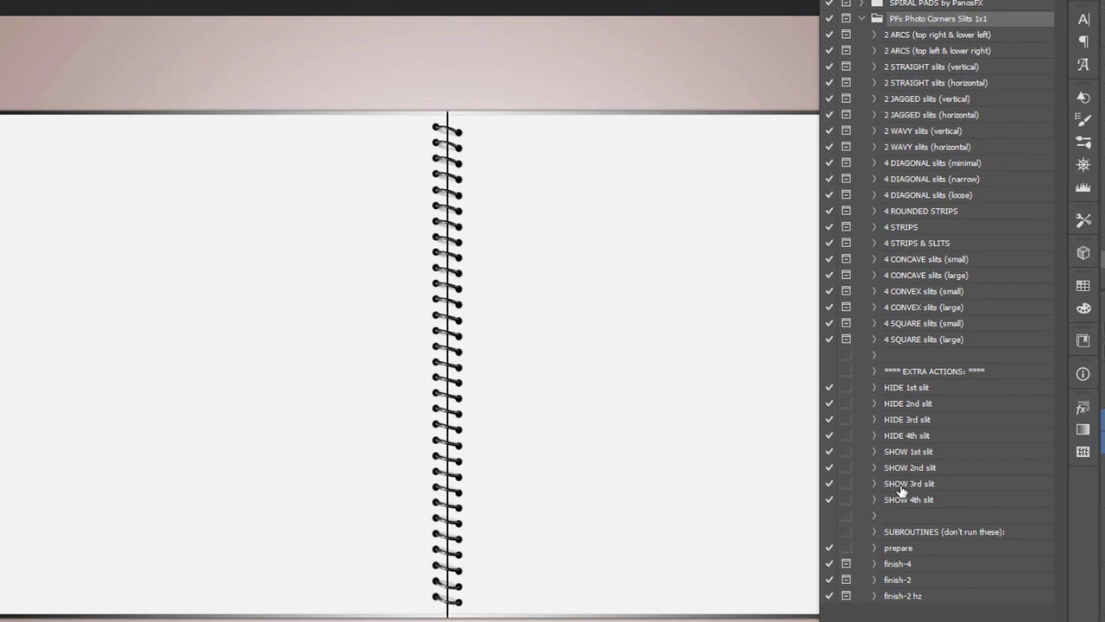
- Browse the slit styles from 2 ARCS to 4 SQUARE slits (large), then select 4 CONCAVE slits (small)
{"action": "left_click", "coordinate": [1015, 36]}
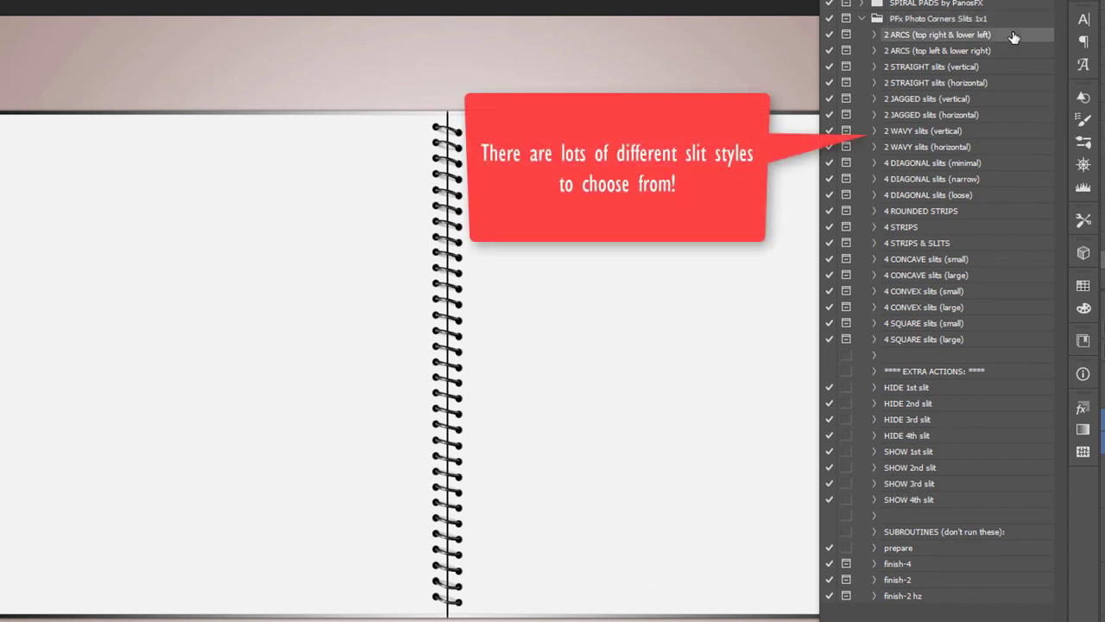
{"action": "left_click", "coordinate": [969, 341], "text": "shift"}
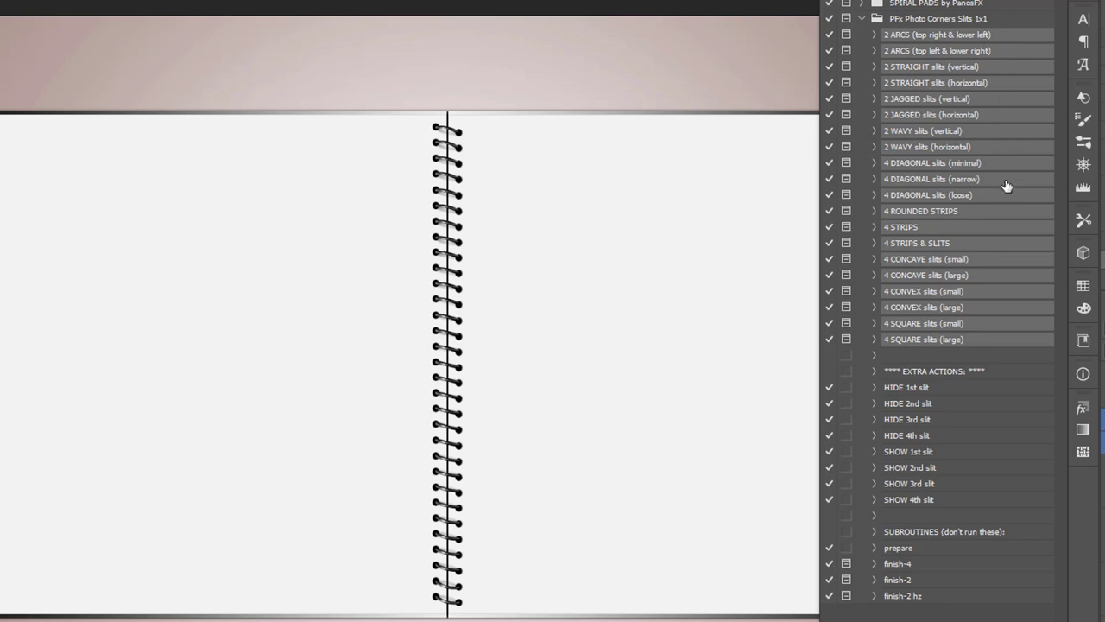
{"action": "left_click", "coordinate": [991, 264]}
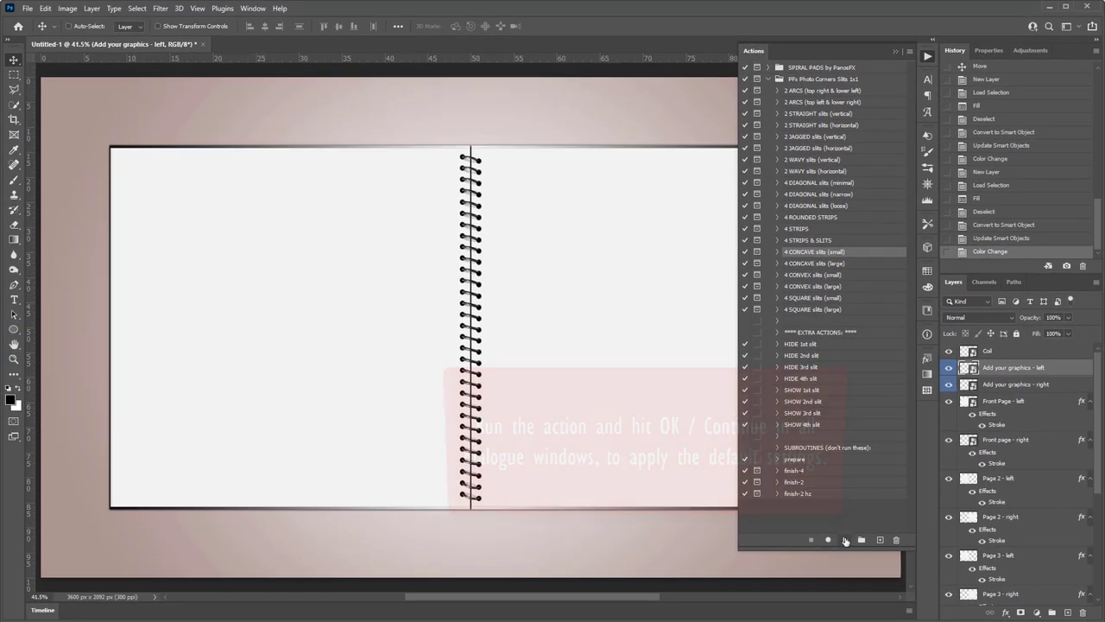
- Play the 4 CONCAVE slits (small) action, accepting the default photo size and messages
{"action": "left_click", "coordinate": [847, 541]}
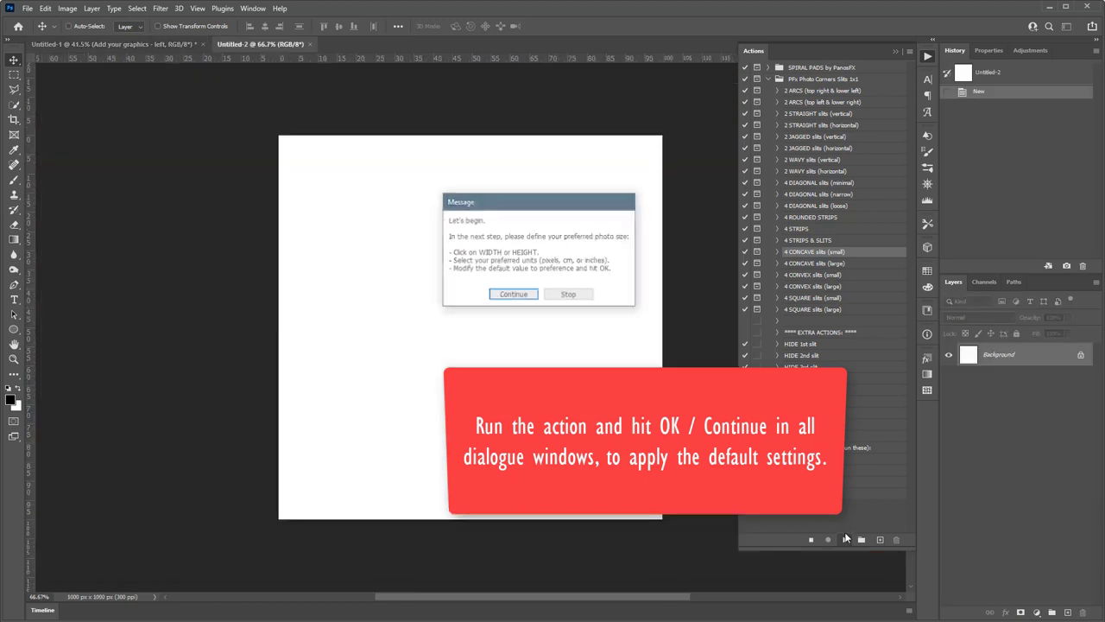
{"action": "left_click", "coordinate": [522, 298]}
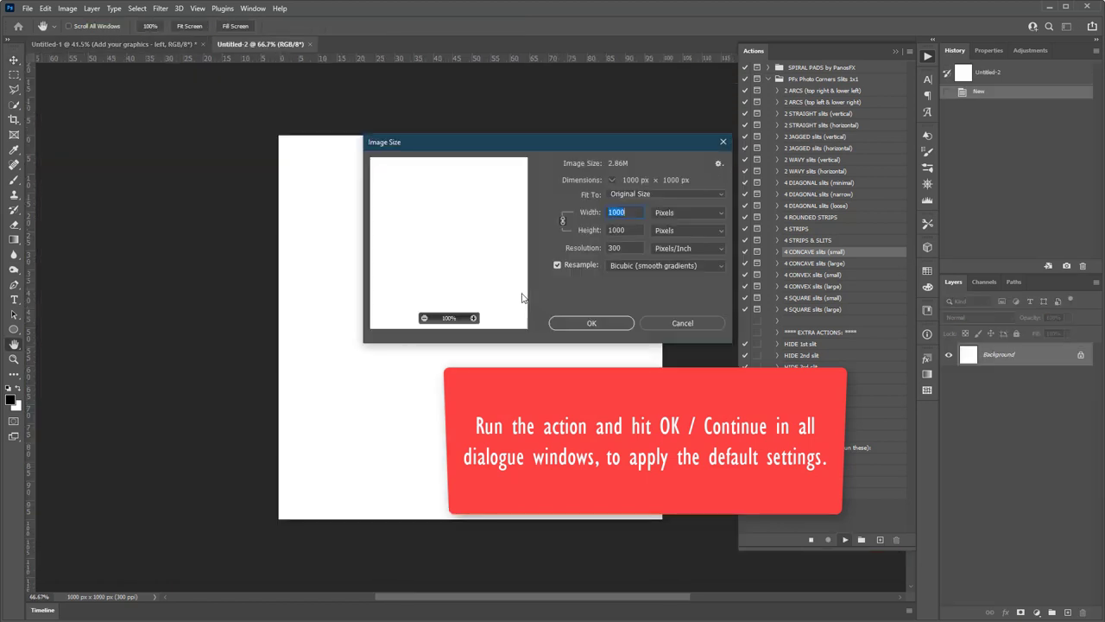
{"action": "left_click", "coordinate": [594, 325]}
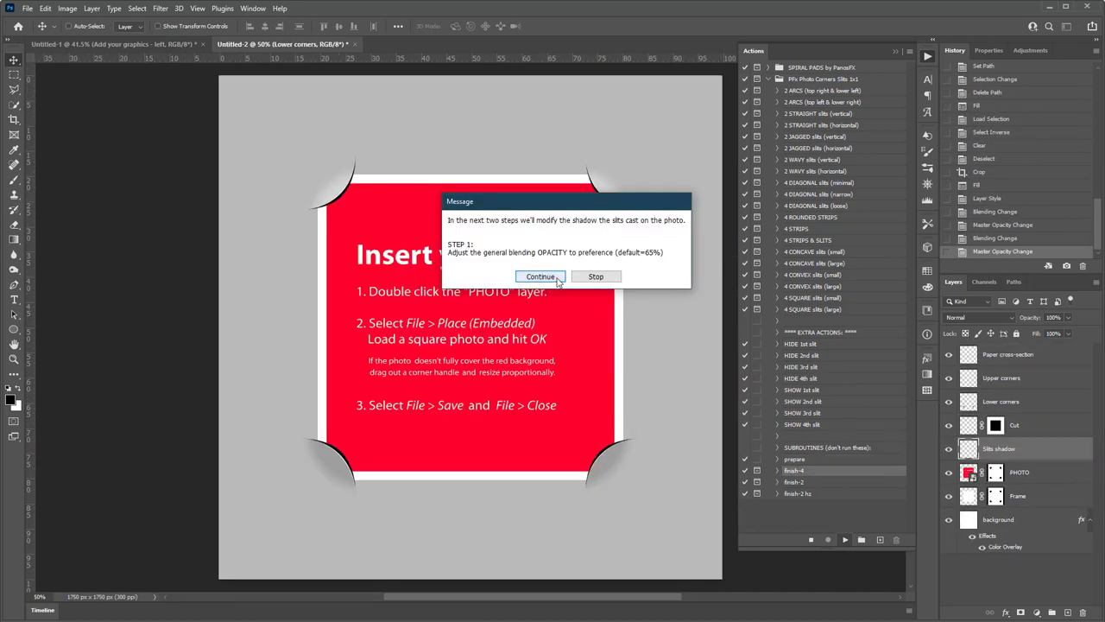
{"action": "left_click", "coordinate": [556, 277]}
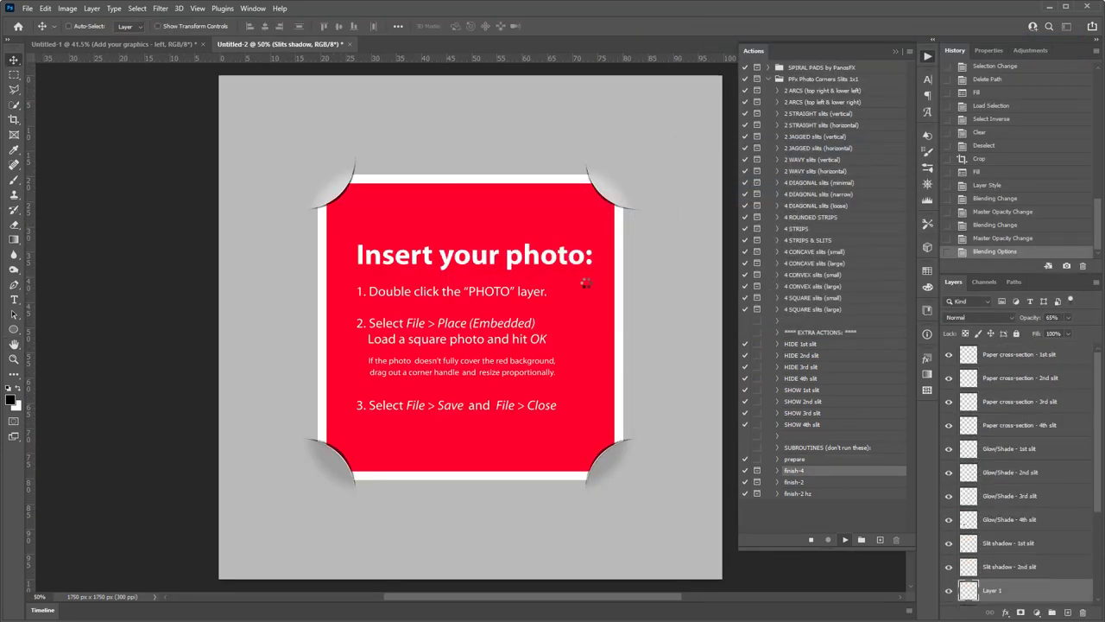
- Click through the slits action's remaining prompts so it finishes building the template
{"action": "left_click", "coordinate": [566, 276]}
{"action": "left_click", "coordinate": [829, 168]}
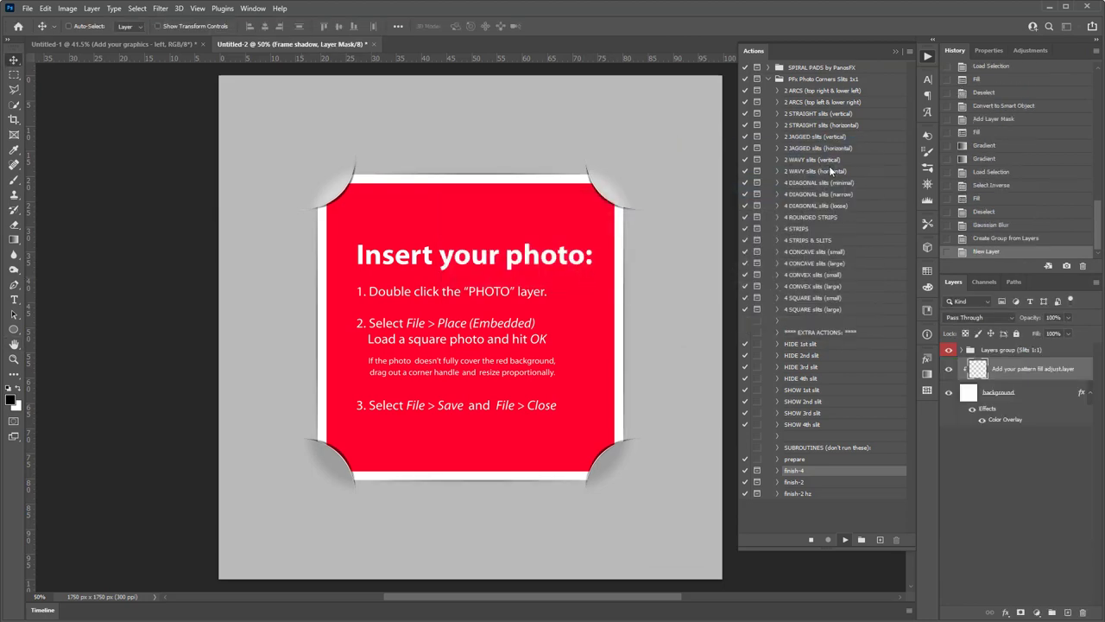
{"action": "left_click", "coordinate": [674, 354]}
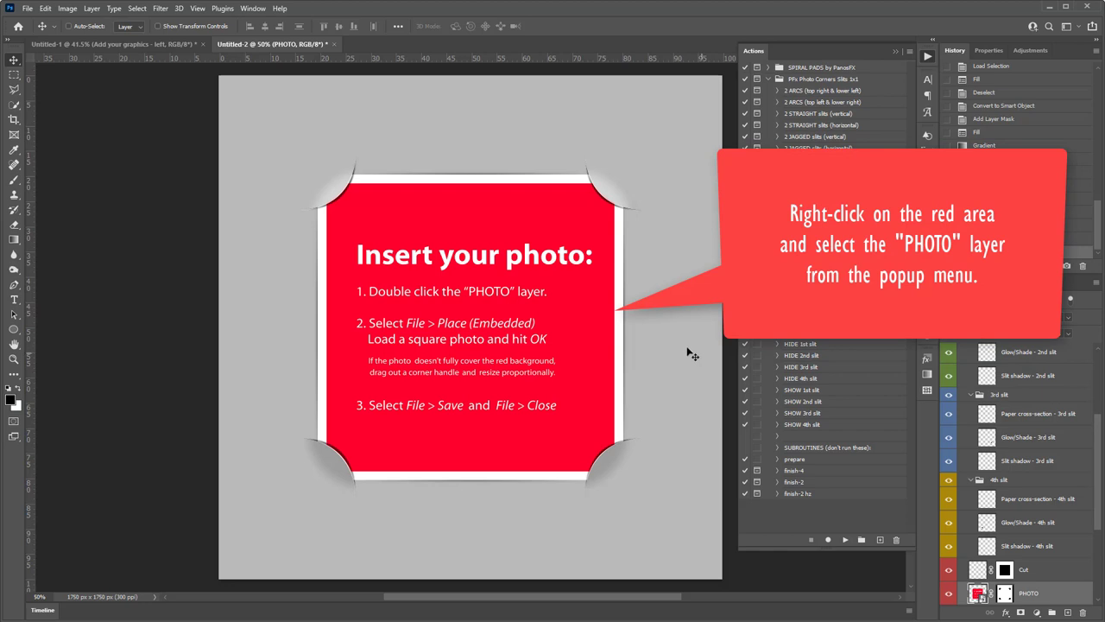
- Select the PHOTO layer under the red placeholder and open its smart object contents
{"action": "right_click", "coordinate": [559, 292]}
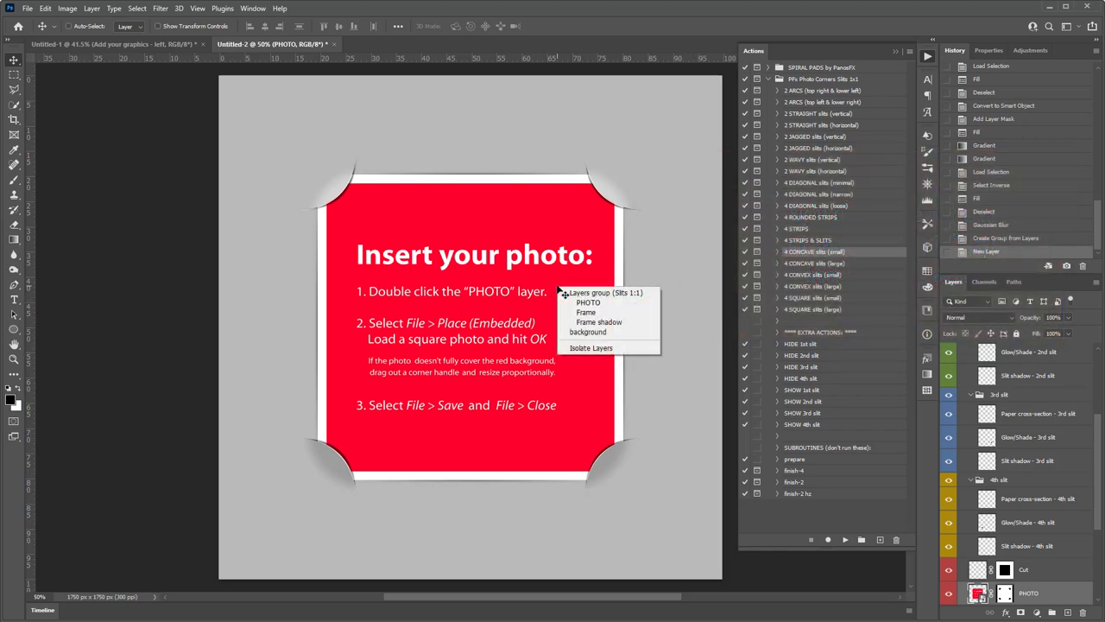
{"action": "left_click", "coordinate": [598, 303]}
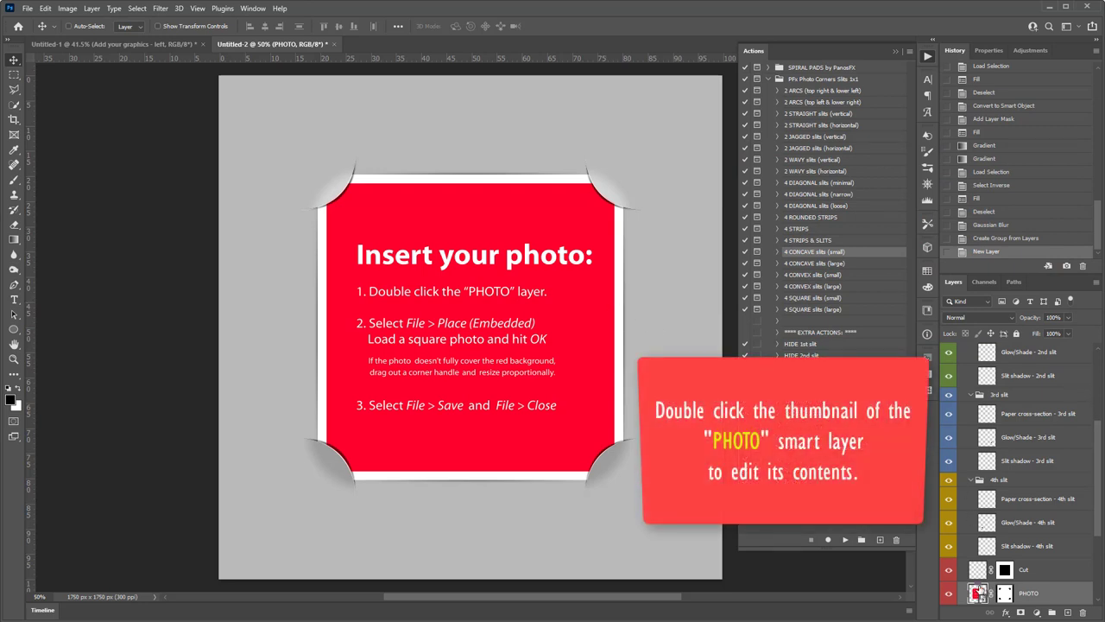
{"action": "scroll", "coordinate": [979, 569], "scroll_direction": "down", "scroll_amount": 5}
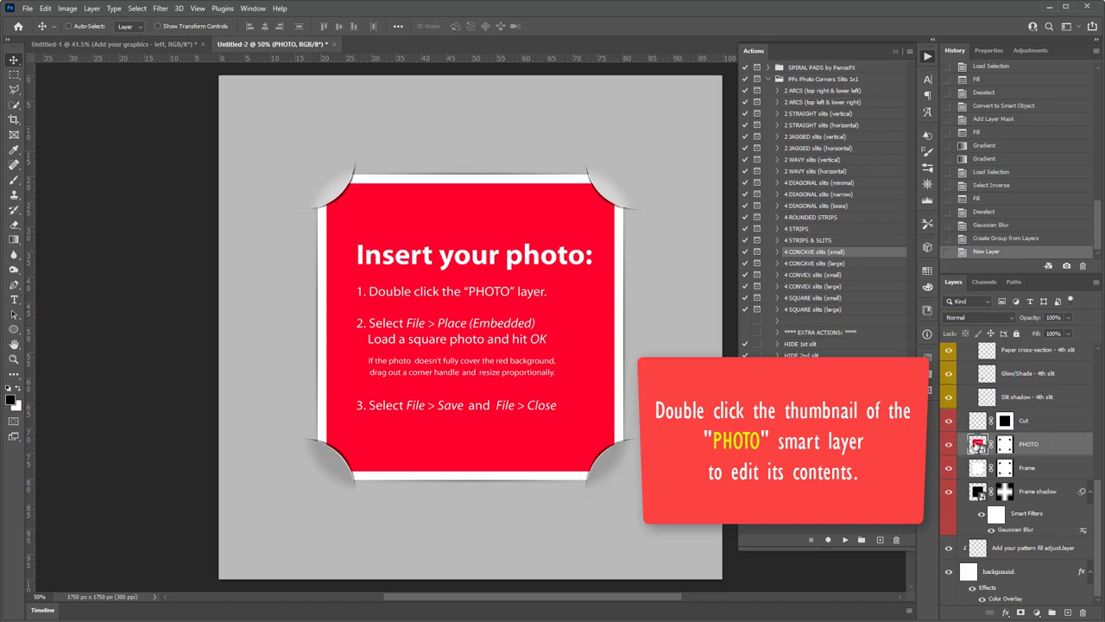
{"action": "double_click", "coordinate": [978, 444]}
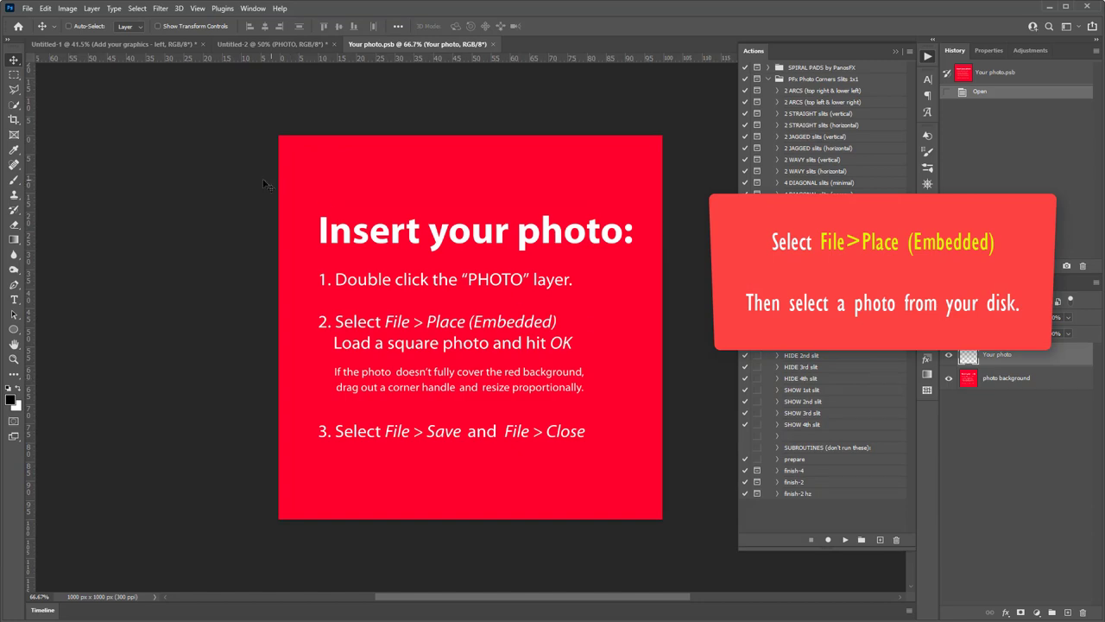
- Embed the pexels-secret-garden rose photo over the red square, then save and close Your photo.psb
{"action": "left_click", "coordinate": [30, 8]}
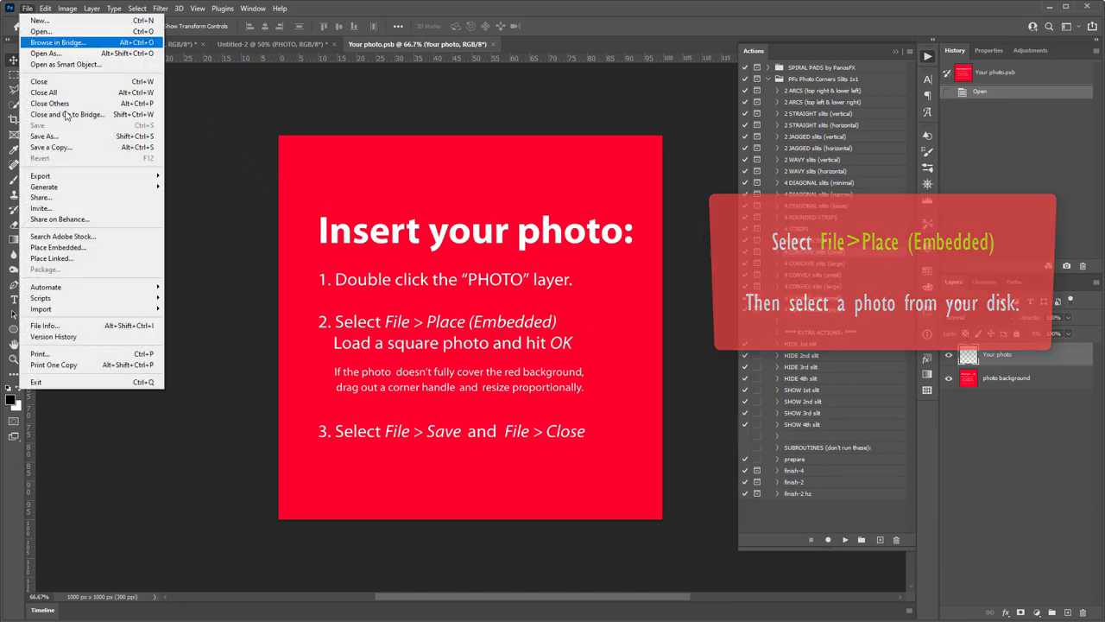
{"action": "left_click", "coordinate": [102, 248]}
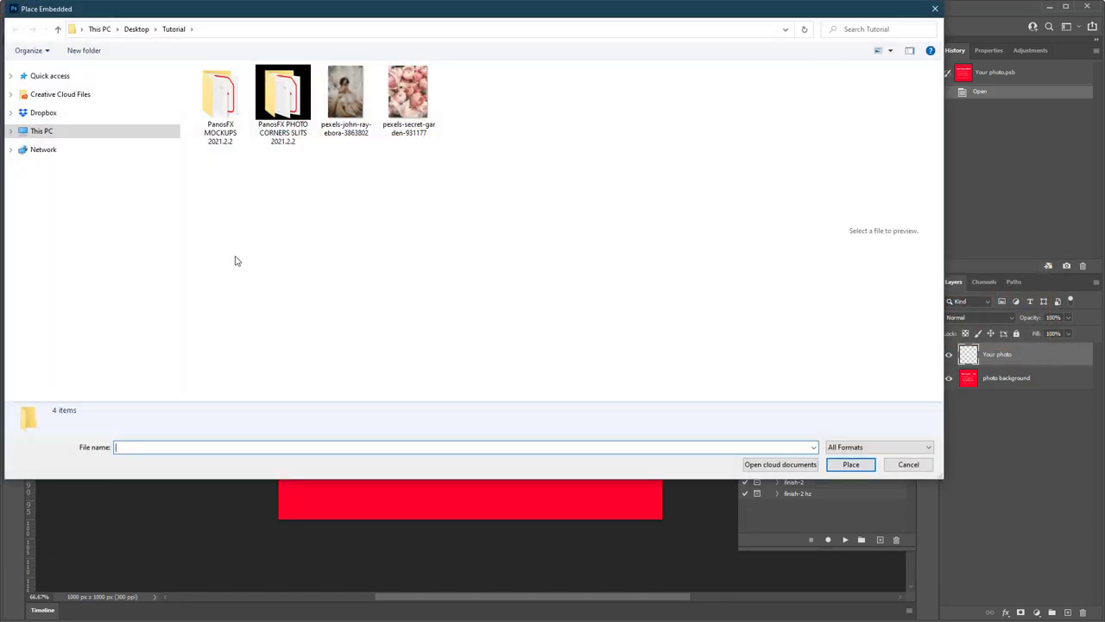
{"action": "double_click", "coordinate": [416, 114]}
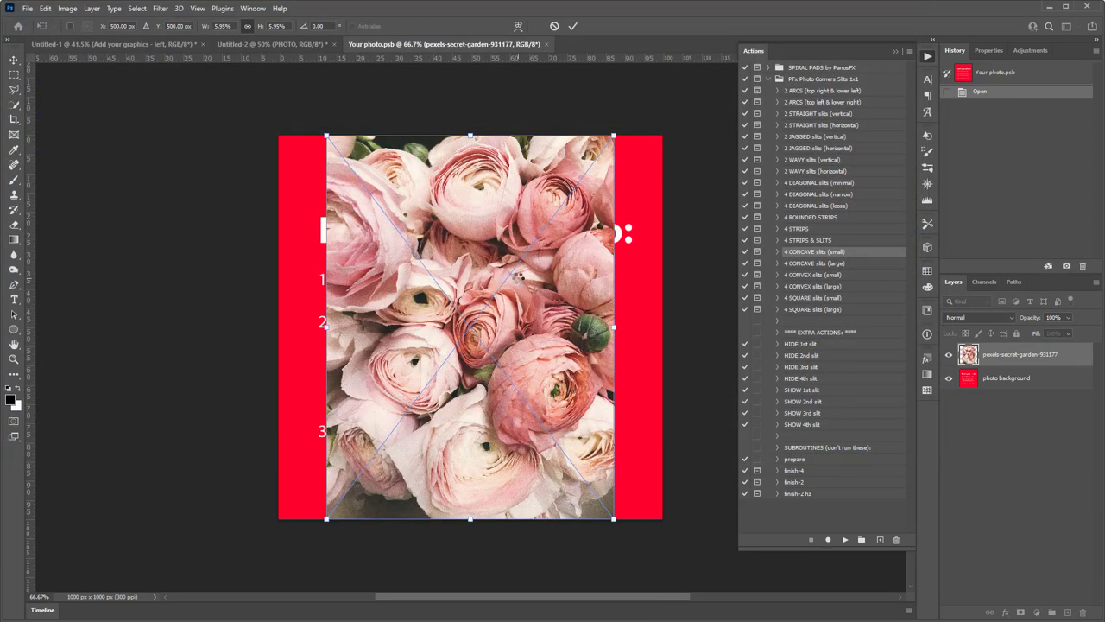
{"action": "key", "text": "ctrl+minus"}
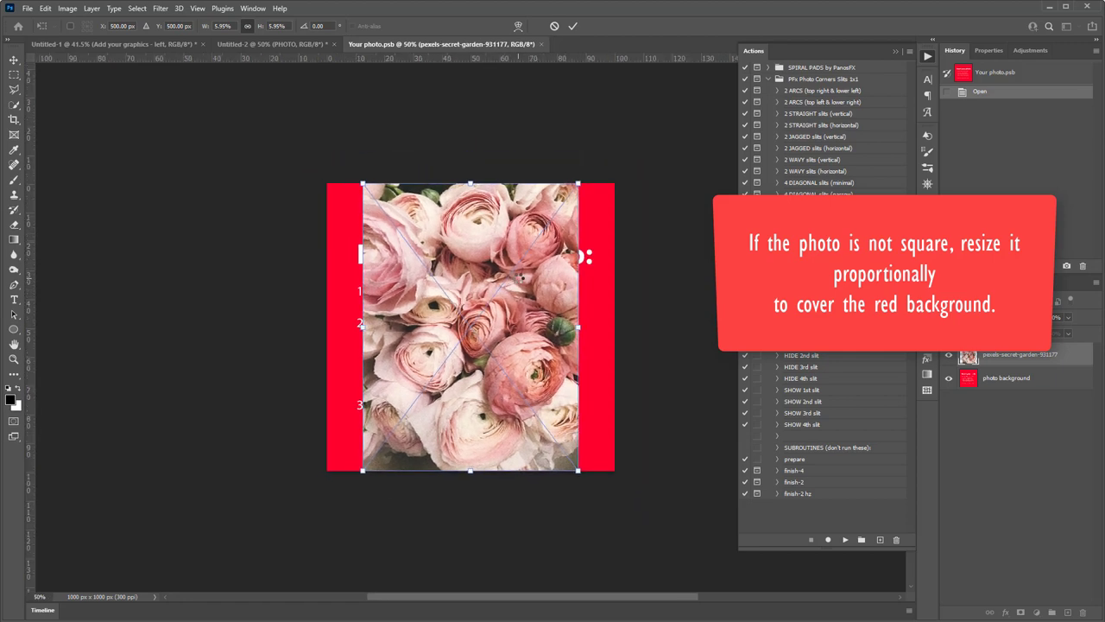
{"action": "left_click_drag", "start_coordinate": [580, 183], "coordinate": [635, 144]}
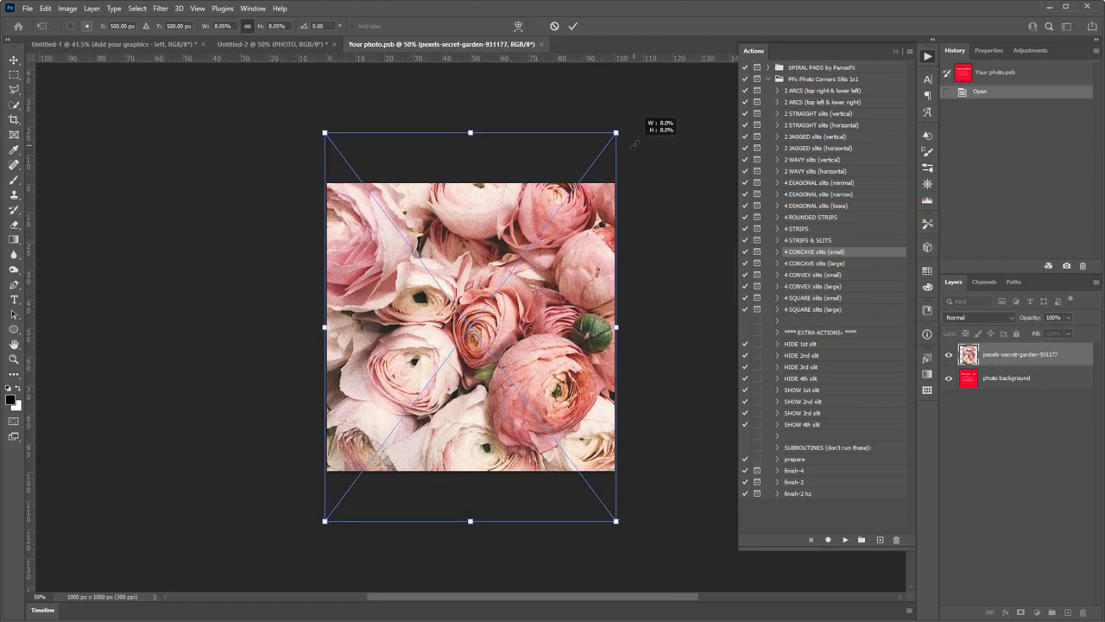
{"action": "mouse_move", "coordinate": [581, 271]}
{"action": "left_mouse_down"}
{"action": "mouse_move", "coordinate": [581, 226]}
{"action": "mouse_move", "coordinate": [581, 324]}
{"action": "mouse_move", "coordinate": [581, 306]}
{"action": "left_mouse_up"}
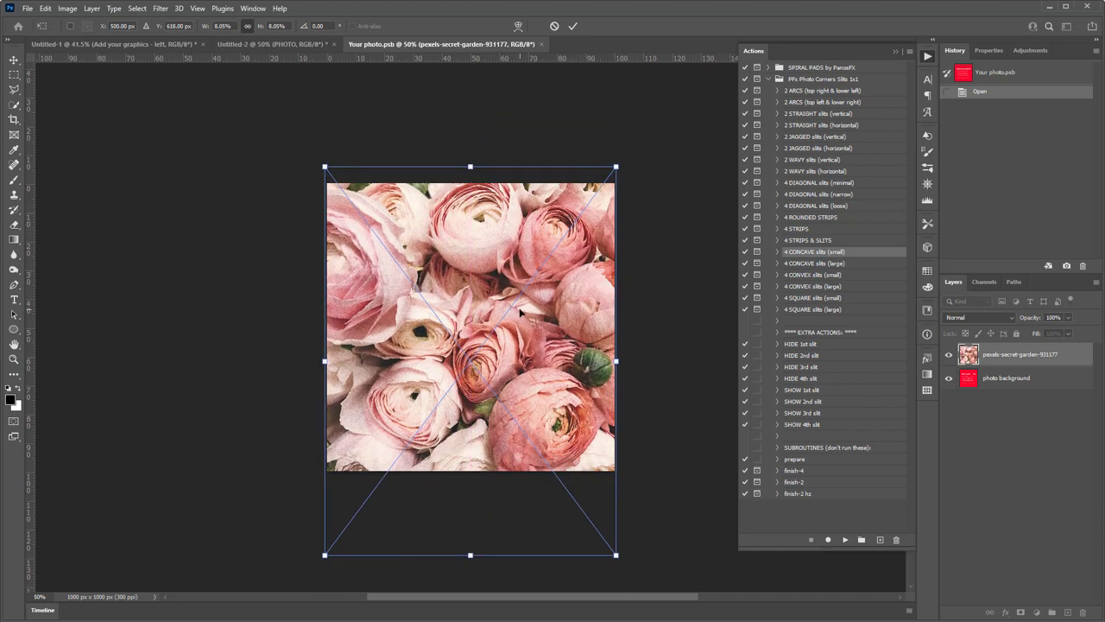
{"action": "key", "text": "Return"}
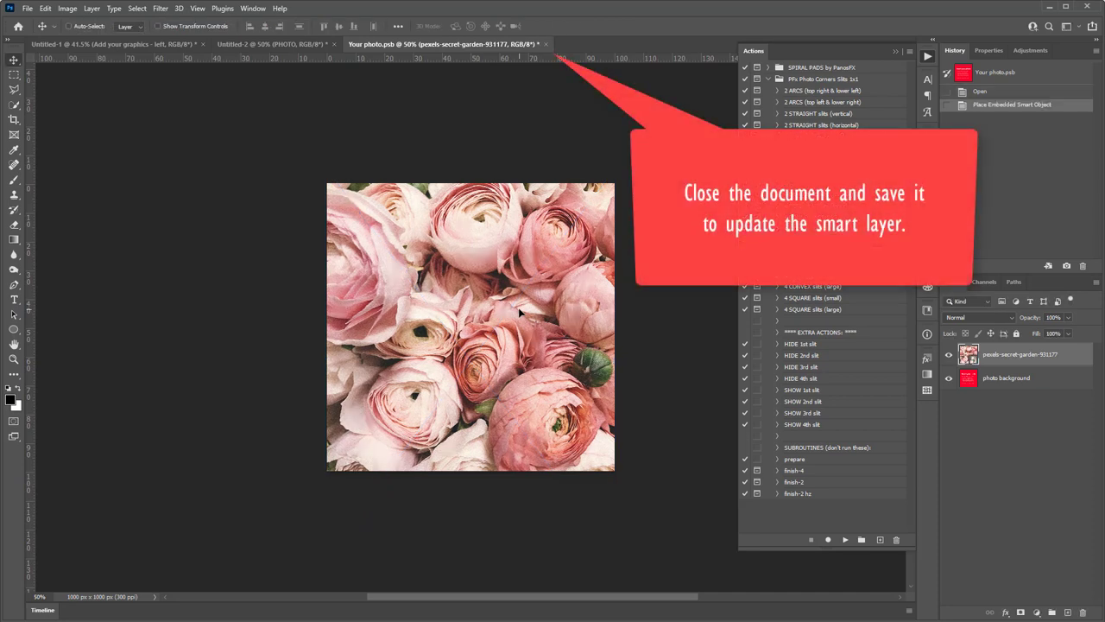
{"action": "left_click", "coordinate": [547, 44]}
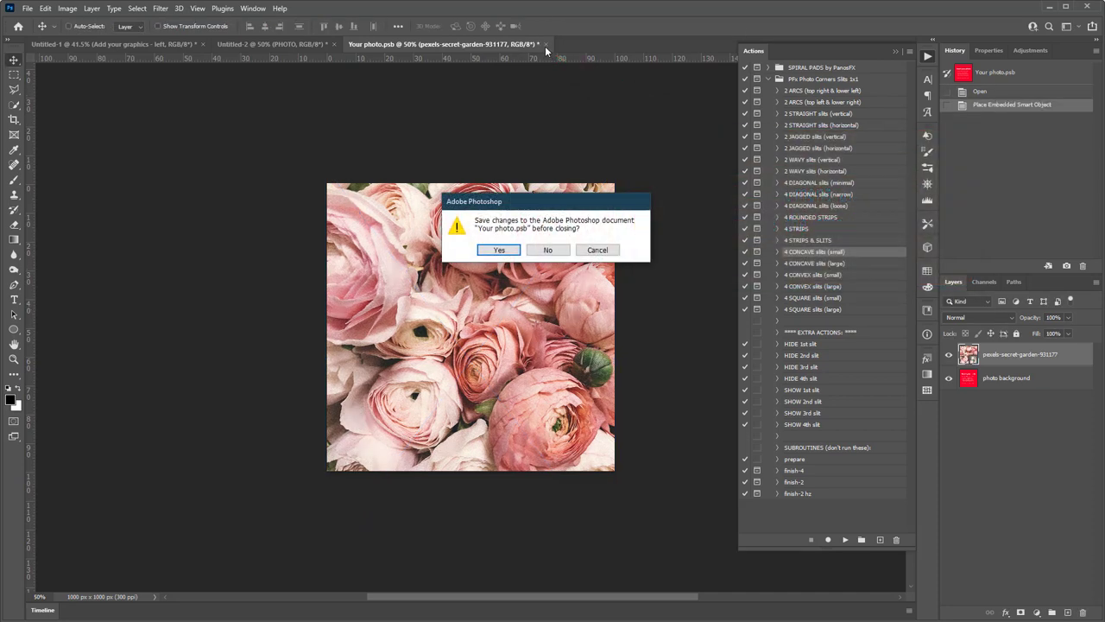
{"action": "left_click", "coordinate": [500, 250]}
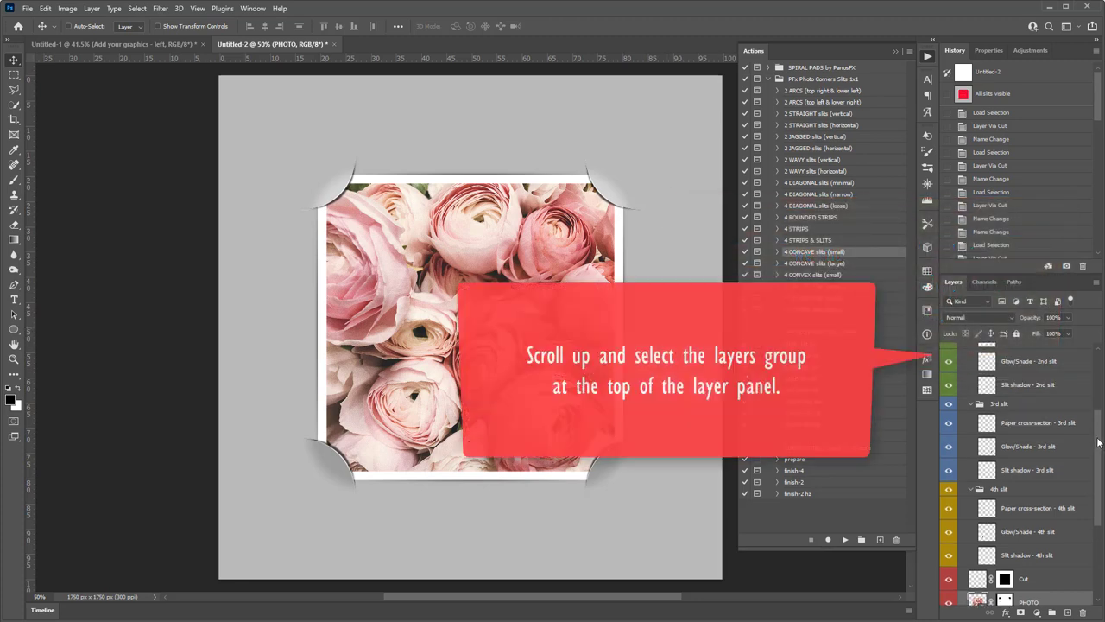
- Copy the Layers group (Slits 1:1) into Untitled-1, dropping it centred on the spiral spread
{"action": "left_click_drag", "start_coordinate": [1097, 447], "coordinate": [1102, 373]}
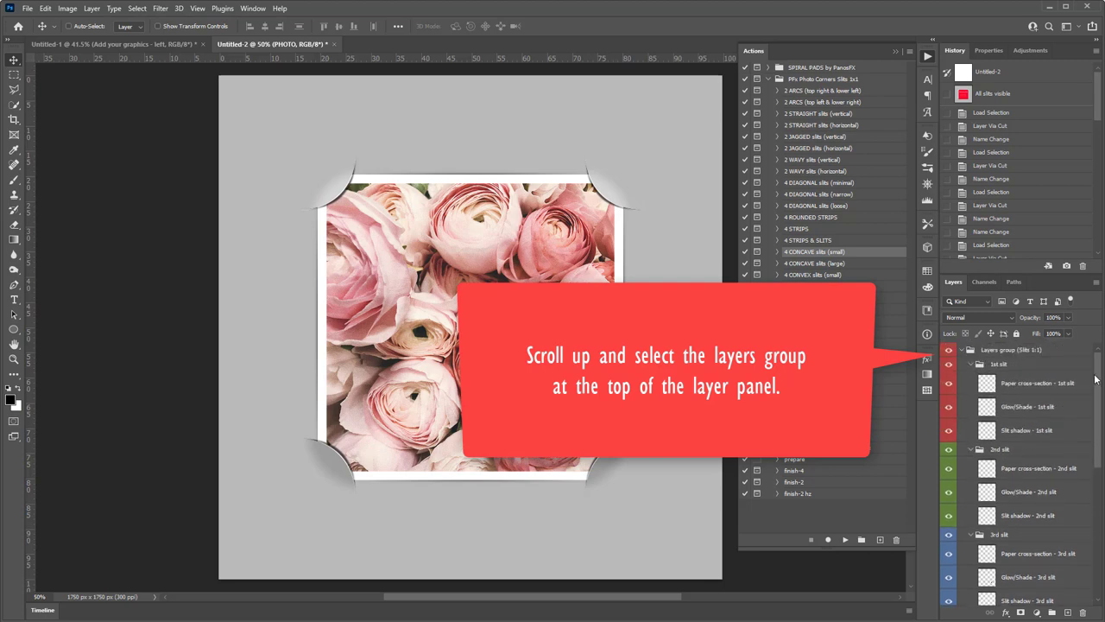
{"action": "left_click", "coordinate": [1012, 350]}
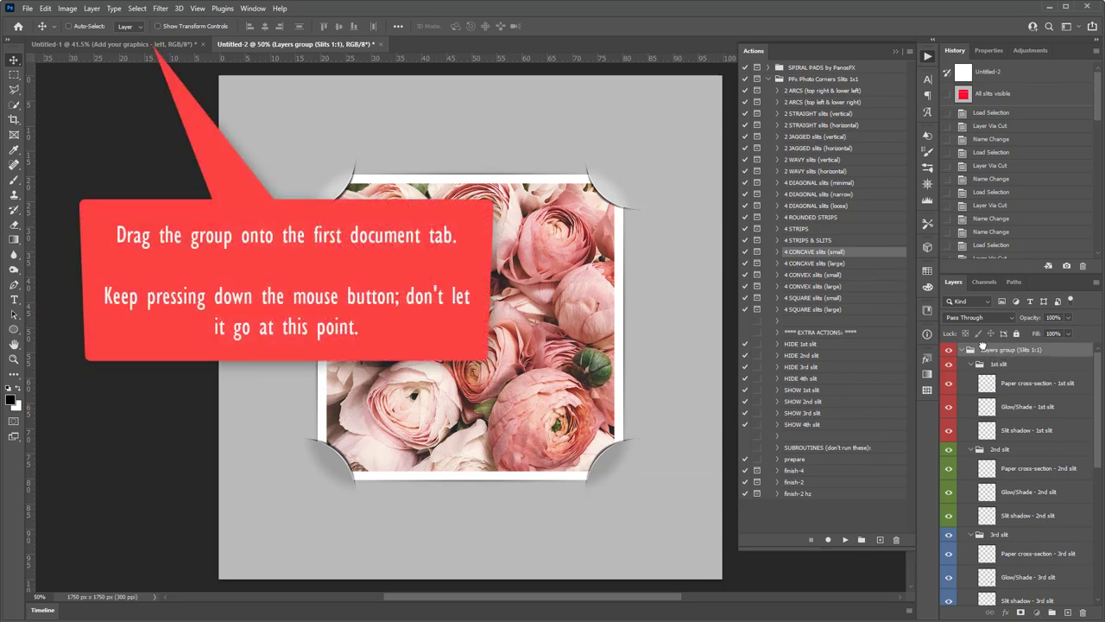
{"action": "mouse_move", "coordinate": [1002, 351]}
{"action": "left_mouse_down"}
{"action": "mouse_move", "coordinate": [610, 269]}
{"action": "mouse_move", "coordinate": [223, 105]}
{"action": "mouse_move", "coordinate": [171, 101]}
{"action": "left_mouse_up"}
{"action": "left_click_drag", "start_coordinate": [148, 68], "coordinate": [145, 44]}
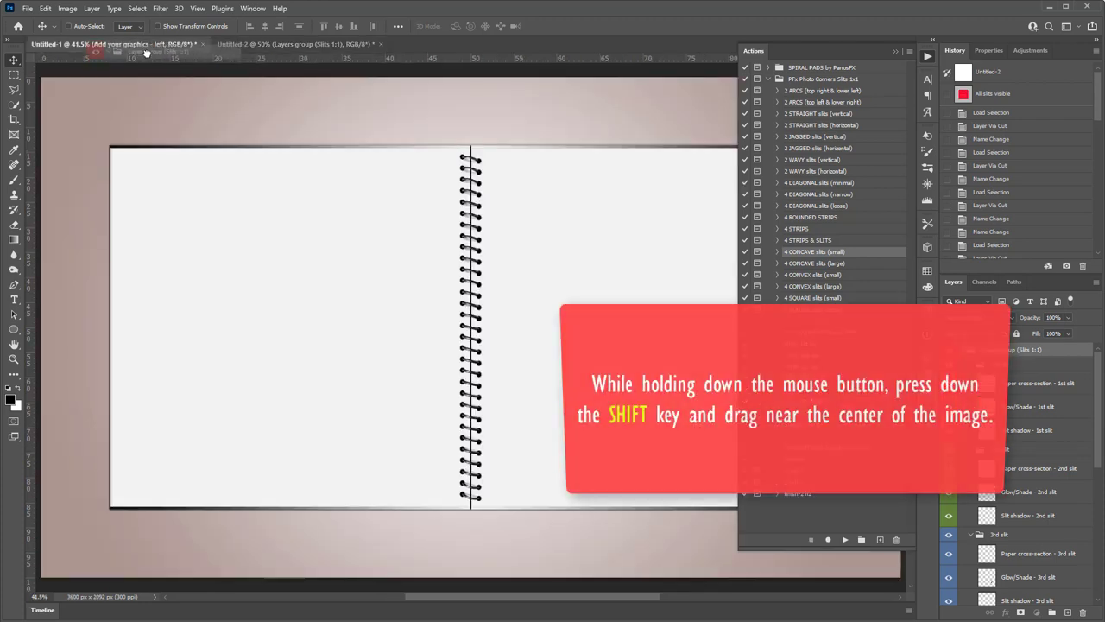
{"action": "left_click_drag", "start_coordinate": [145, 44], "coordinate": [269, 305]}
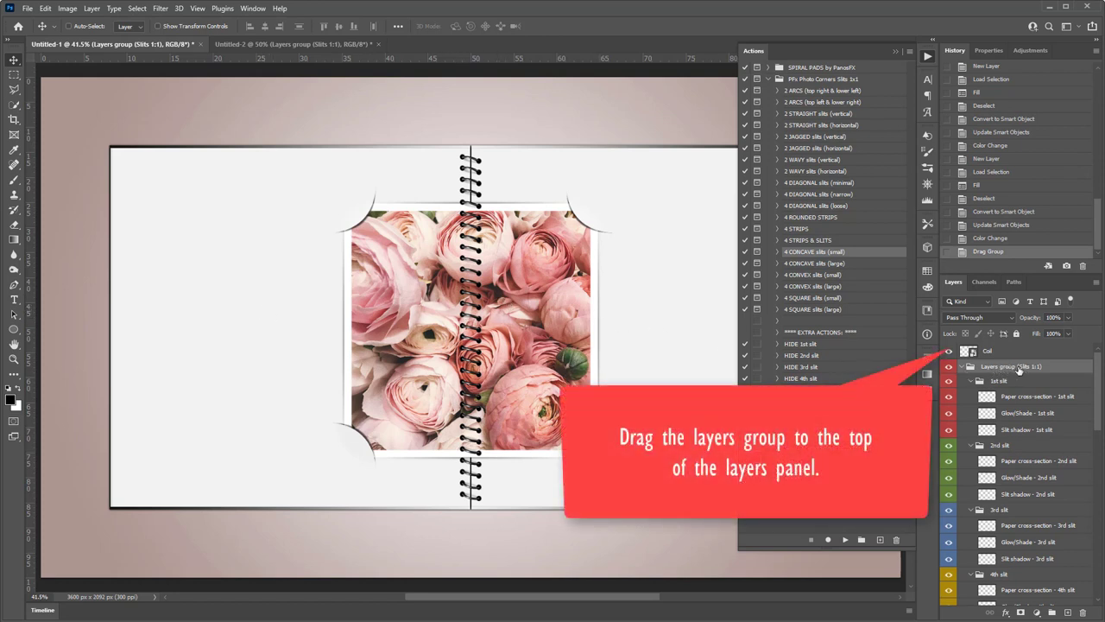
- Move the slits group above the coil layers and centre it on the left page
{"action": "left_click_drag", "start_coordinate": [1019, 369], "coordinate": [1009, 351]}
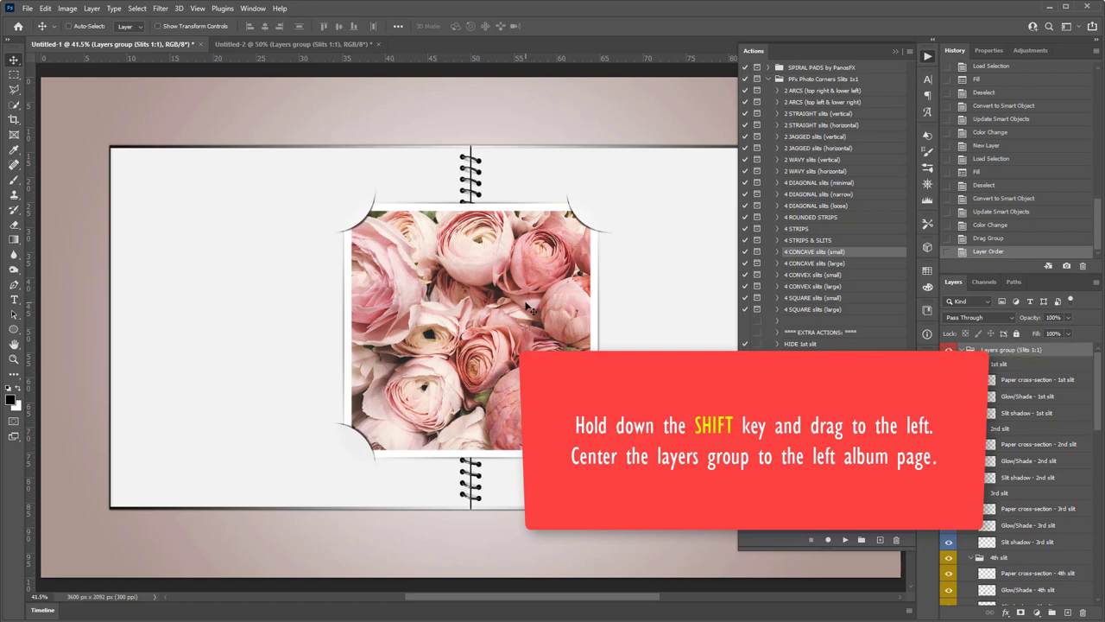
{"action": "left_click_drag", "start_coordinate": [488, 304], "coordinate": [344, 300]}
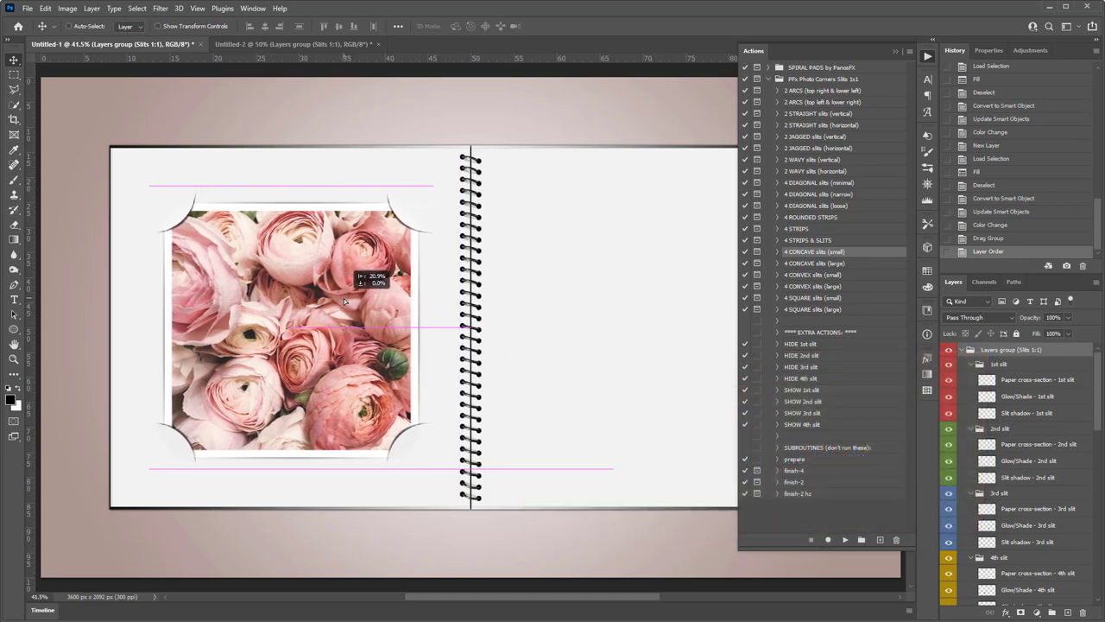
{"action": "left_click_drag", "start_coordinate": [344, 298], "coordinate": [339, 300]}
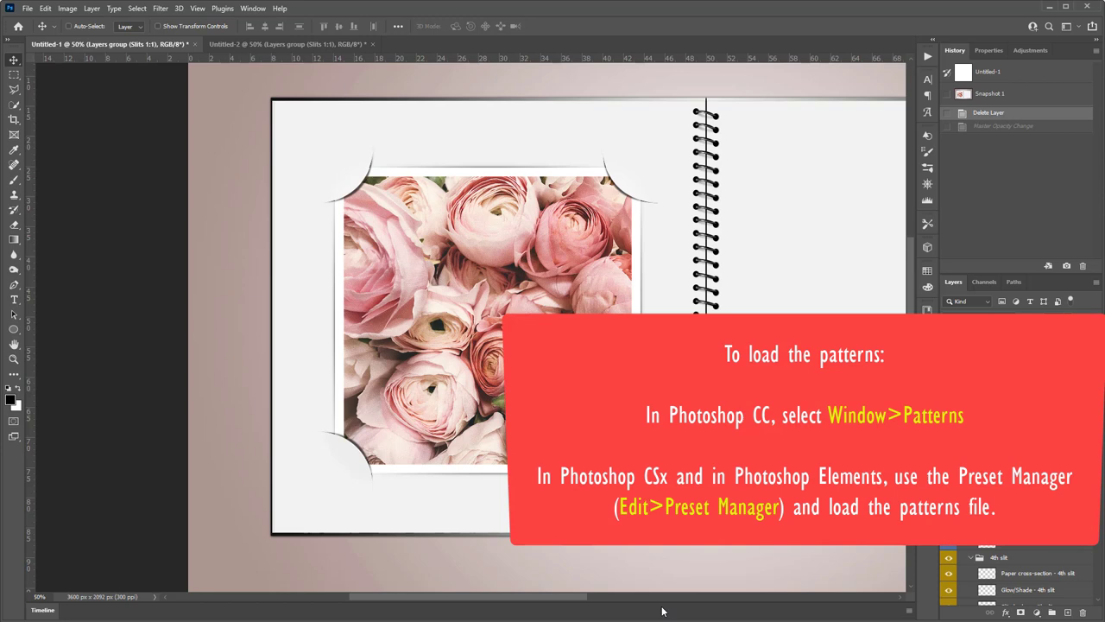
{"action": "left_click", "coordinate": [252, 8]}
{"action": "left_click", "coordinate": [303, 350]}
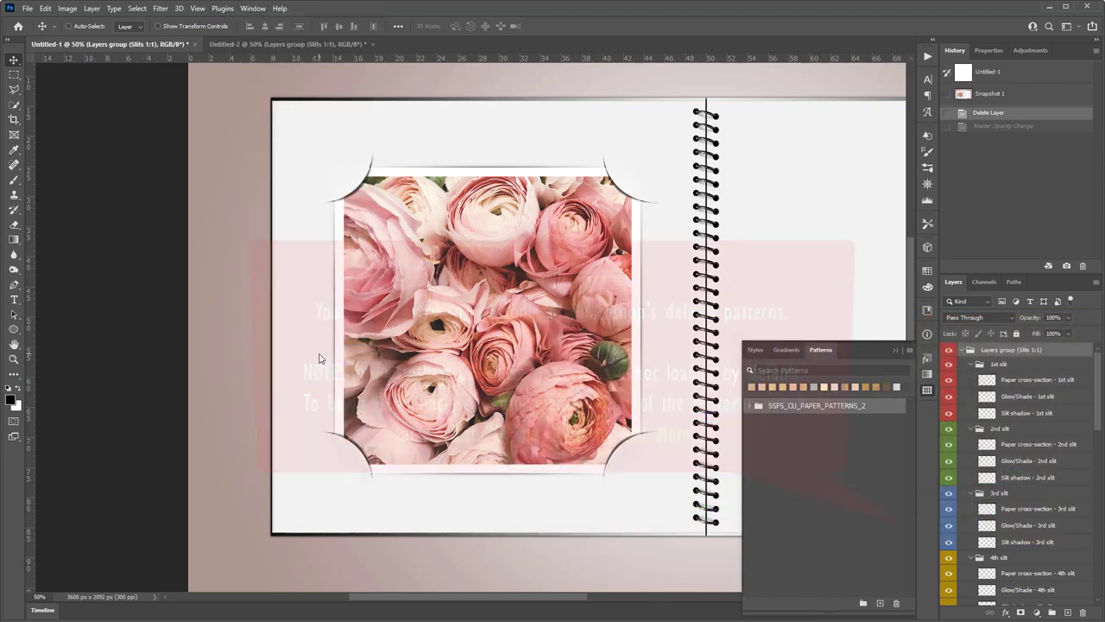
{"action": "left_click", "coordinate": [909, 351]}
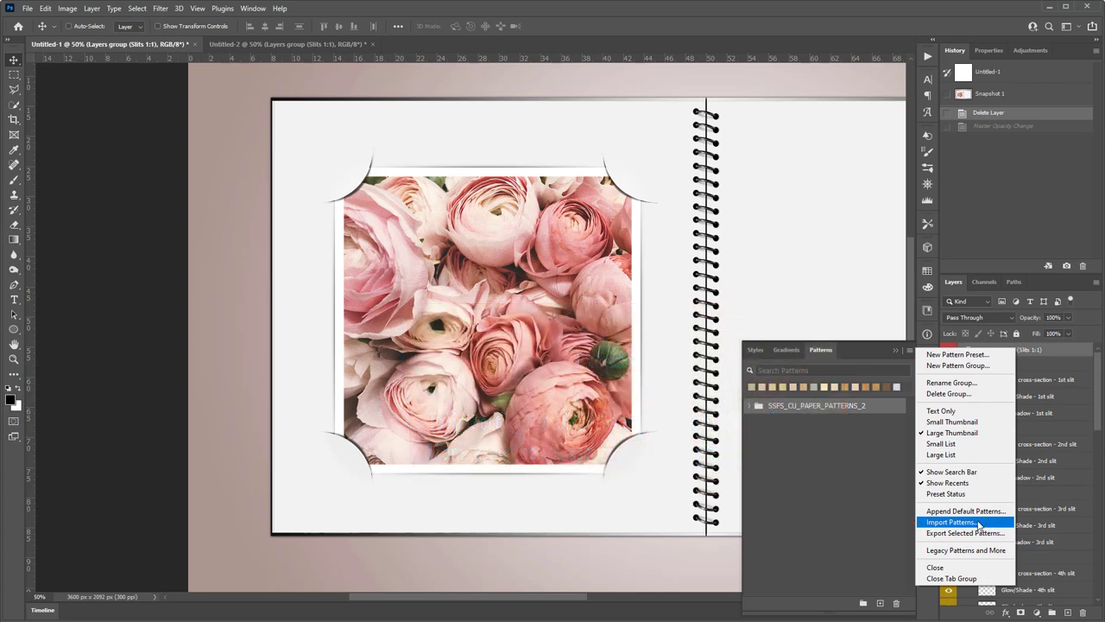
{"action": "left_click", "coordinate": [884, 496]}
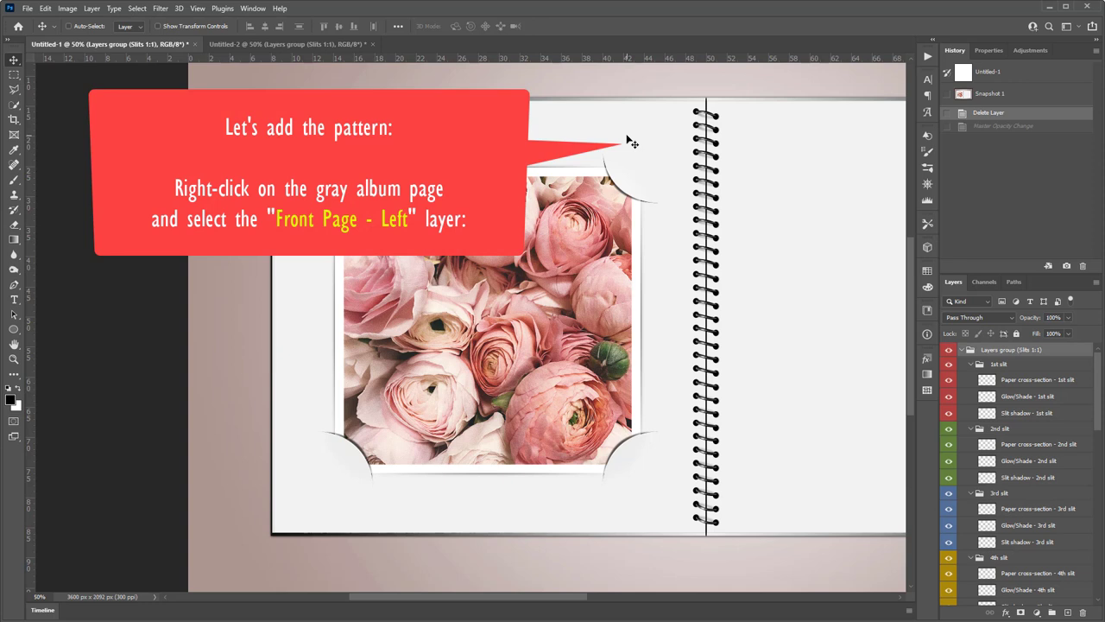
- Add a new layer named LEFT PATTERN above Front Page - left and clip it to that page
{"action": "right_click", "coordinate": [631, 143]}
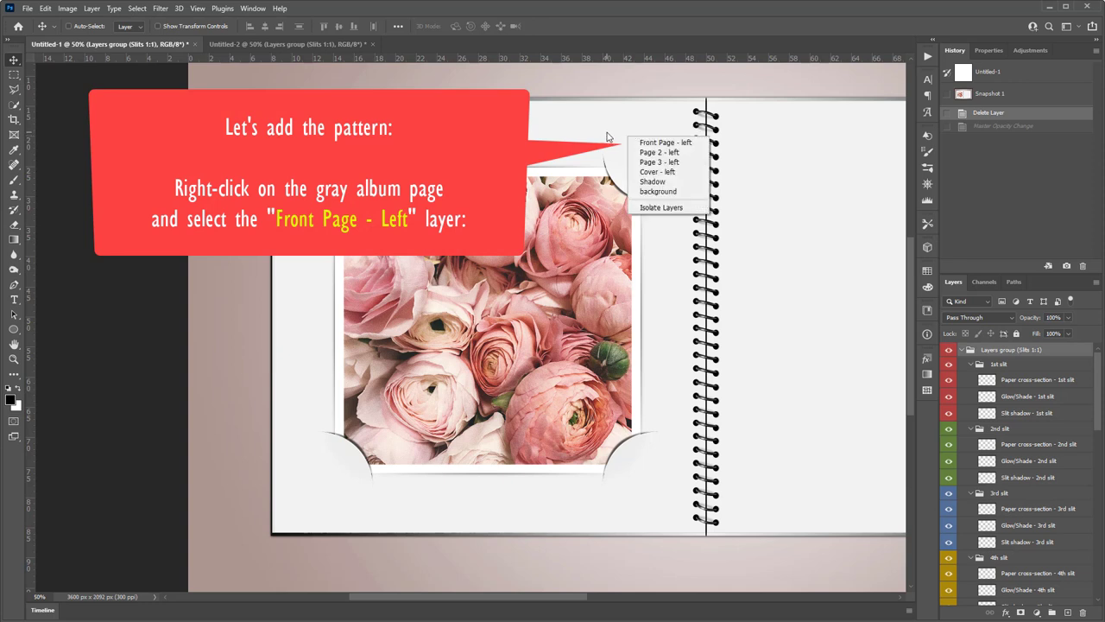
{"action": "left_click", "coordinate": [665, 143]}
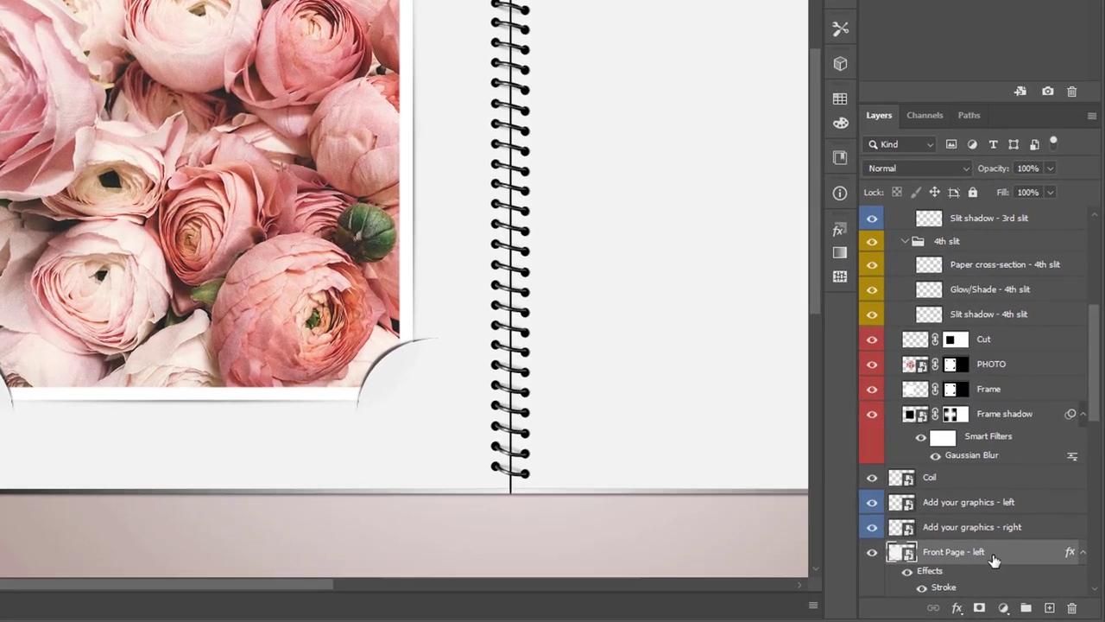
{"action": "scroll", "coordinate": [985, 552], "scroll_direction": "down", "scroll_amount": 2}
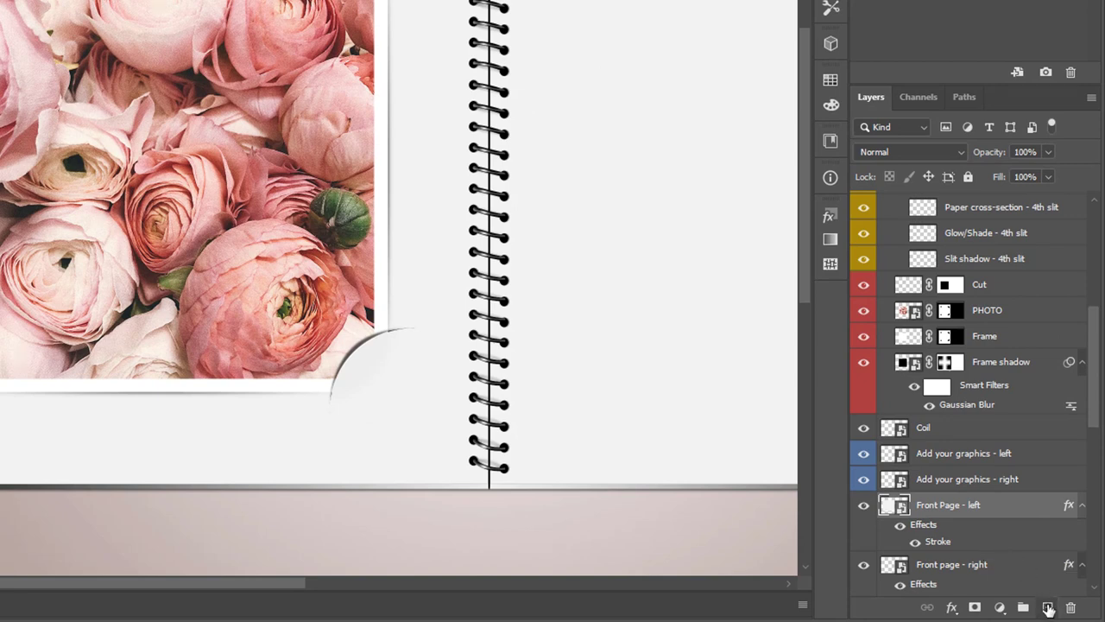
{"action": "left_click", "coordinate": [1048, 608]}
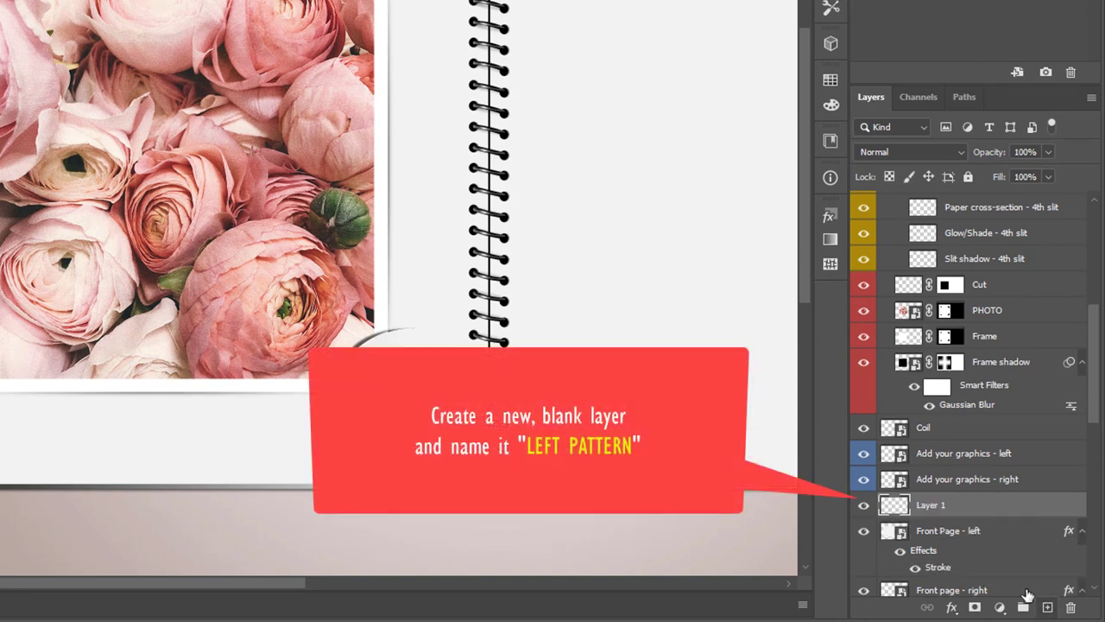
{"action": "double_click", "coordinate": [937, 504]}
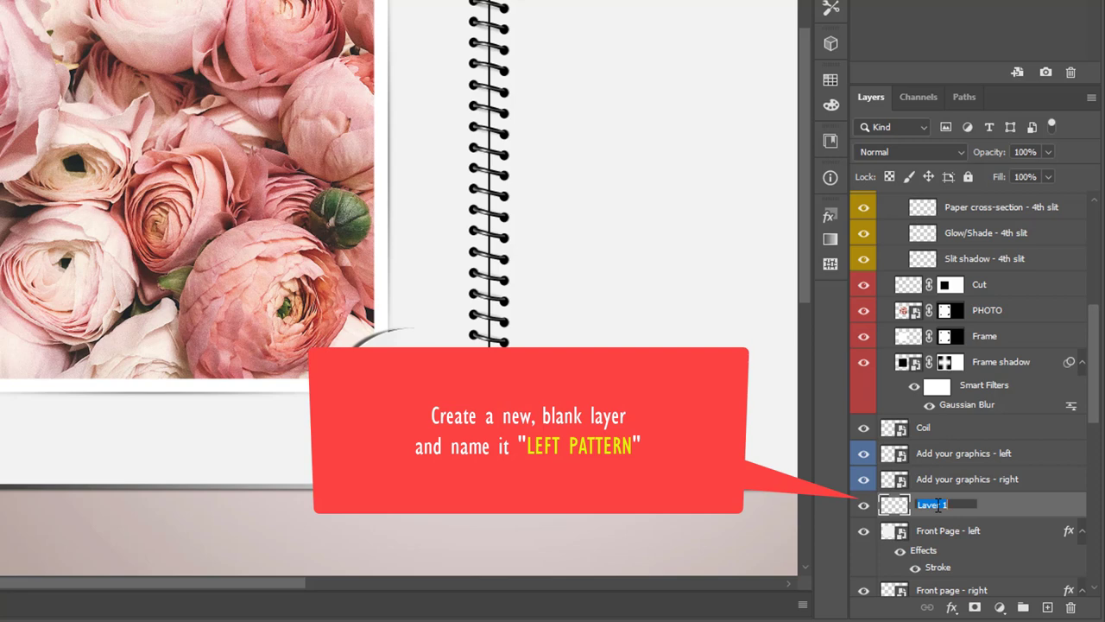
{"action": "type", "text": "LEFT PATTERN"}
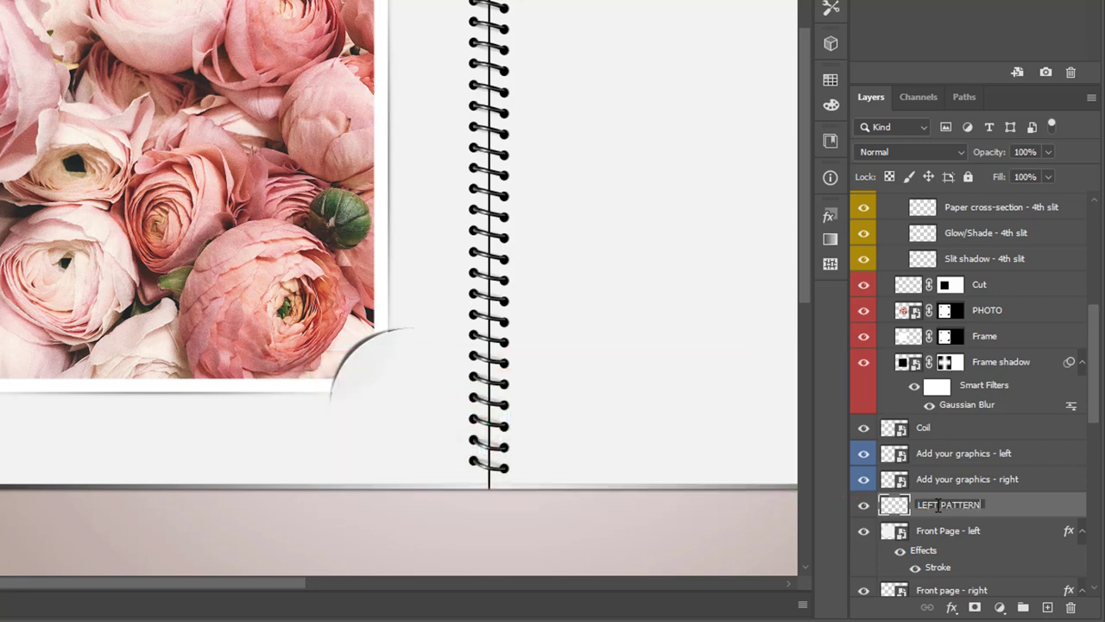
{"action": "key", "text": "Return"}
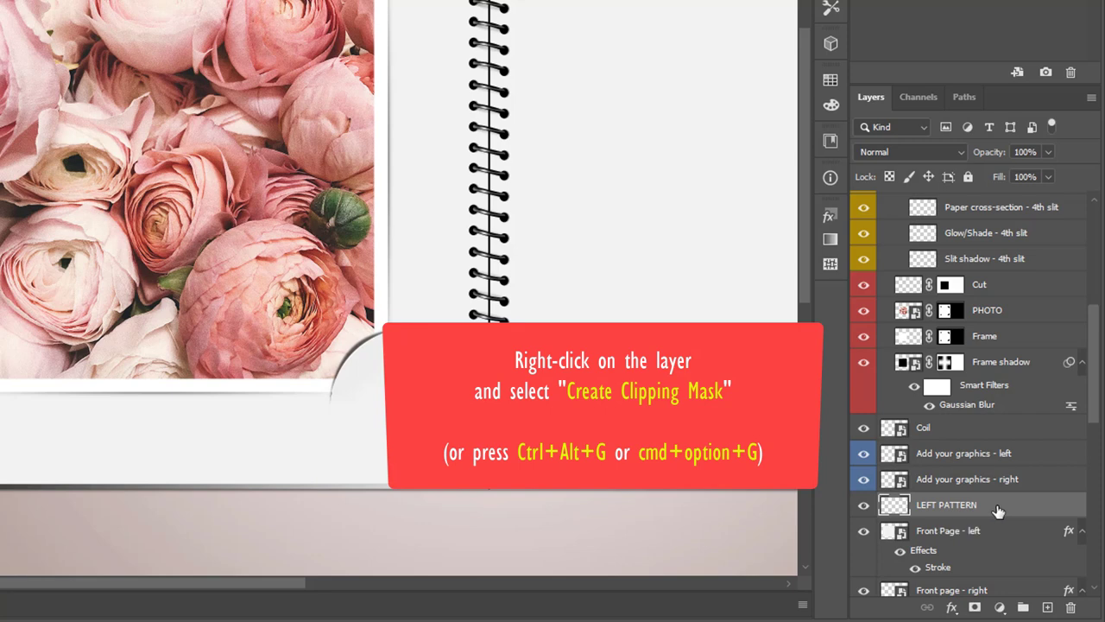
{"action": "right_click", "coordinate": [999, 512]}
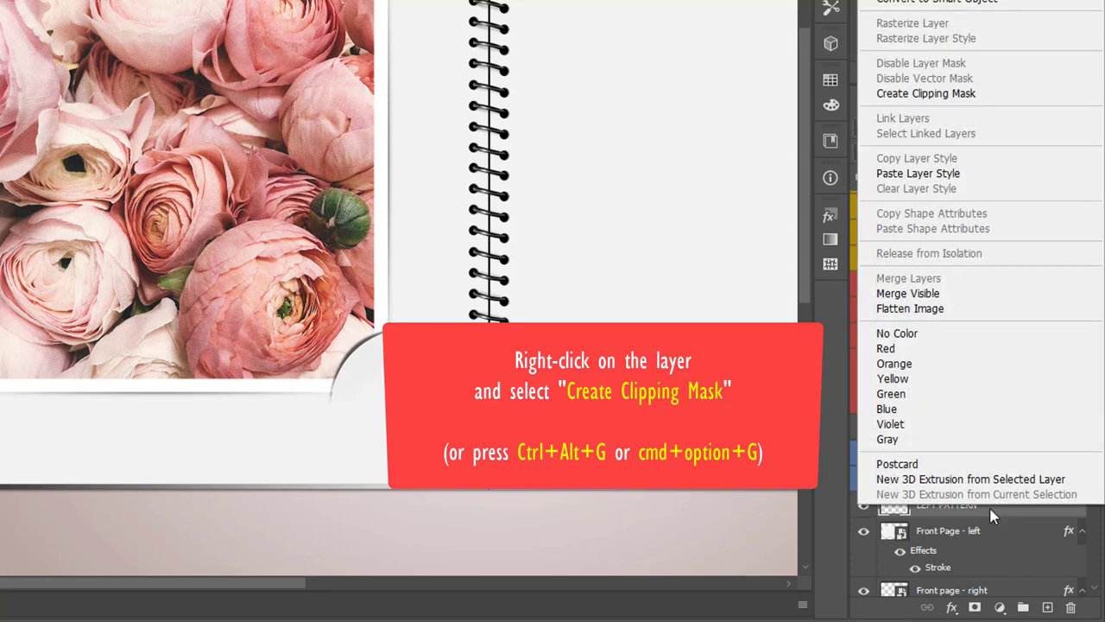
{"action": "left_click", "coordinate": [946, 93]}
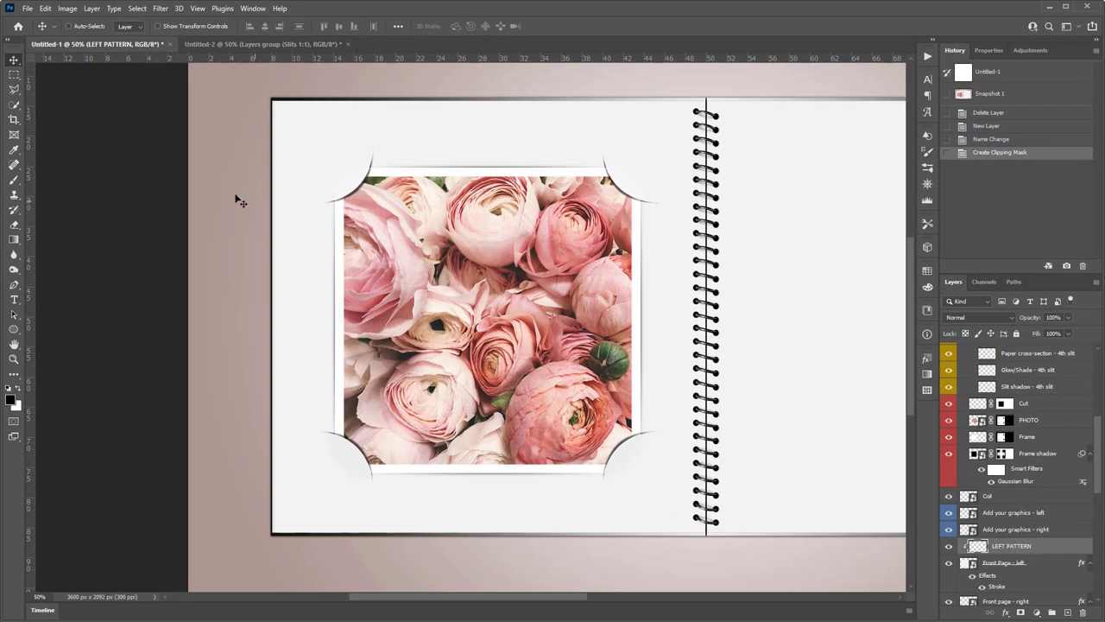
- Add a Pattern fill layer over the left page
{"action": "left_click", "coordinate": [90, 8]}
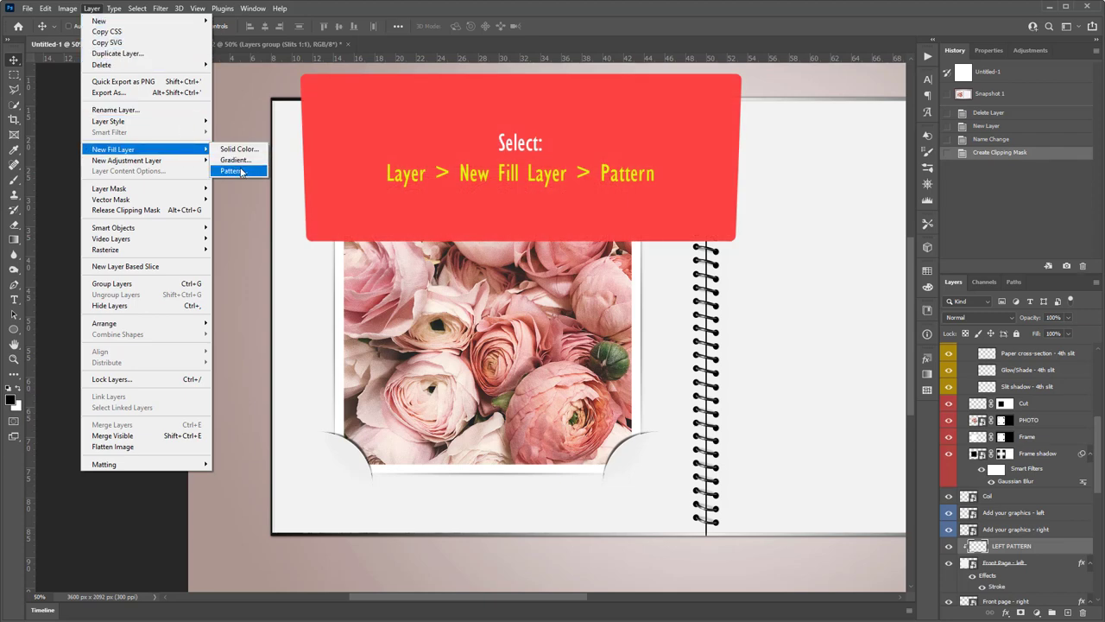
{"action": "mouse_move", "coordinate": [114, 149]}
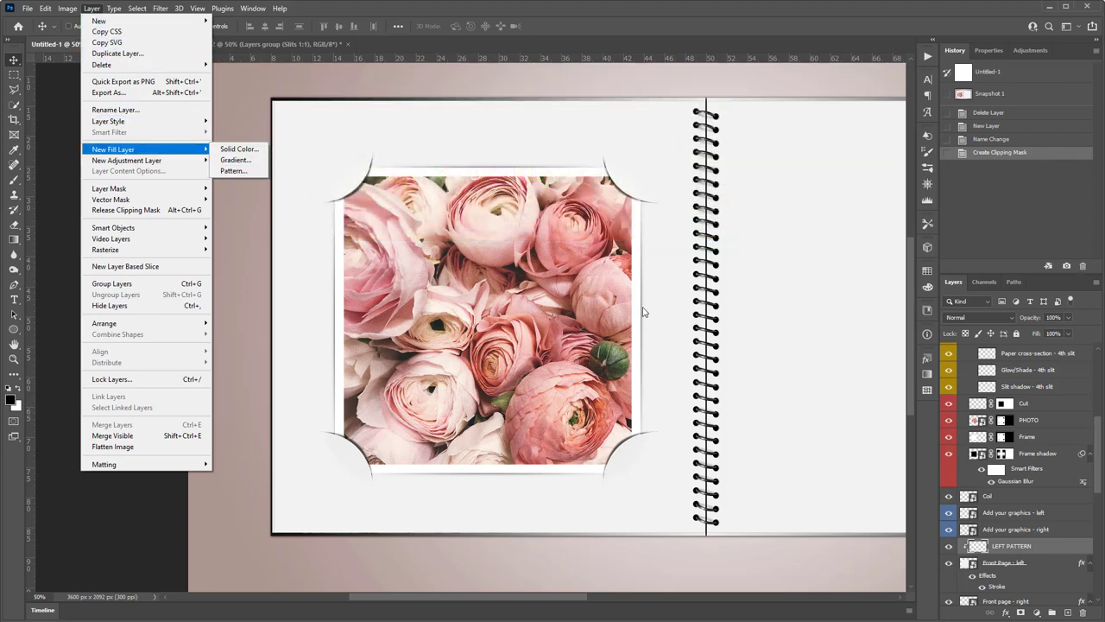
{"action": "left_click", "coordinate": [1039, 613]}
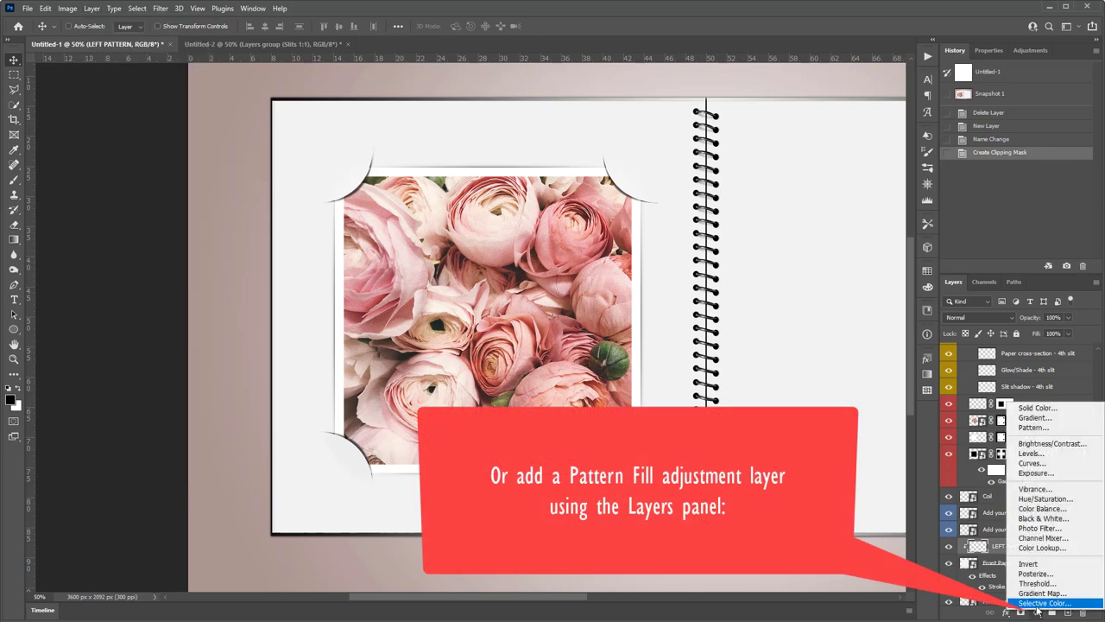
{"action": "left_click", "coordinate": [1033, 427]}
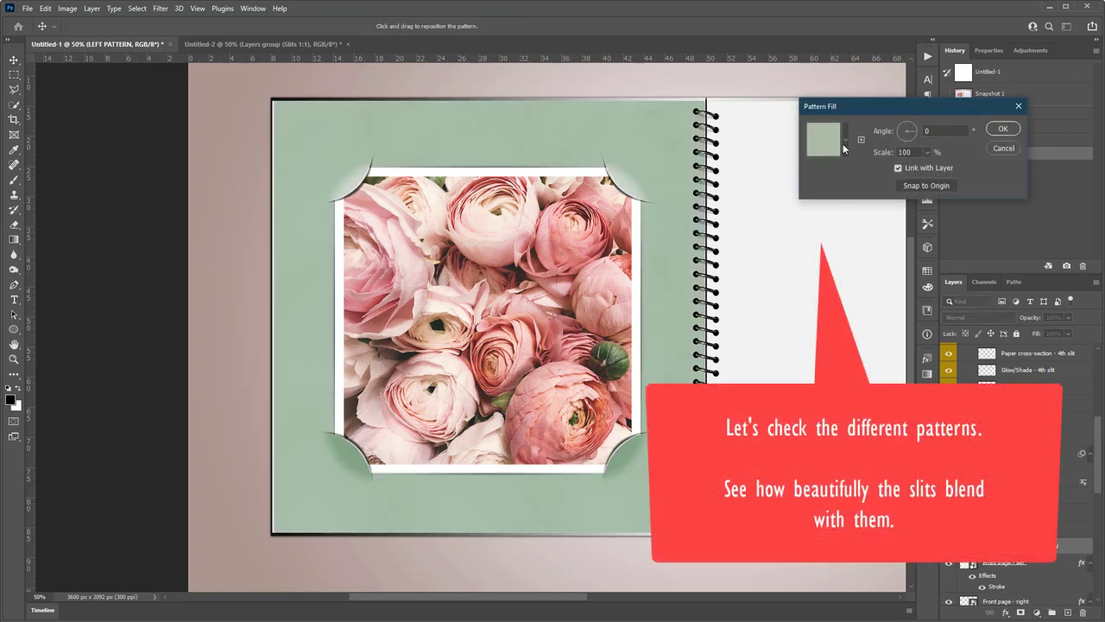
- Compare several paper swatches and apply the peach paper pattern fill
{"action": "left_click", "coordinate": [845, 140]}
{"action": "left_click", "coordinate": [737, 206]}
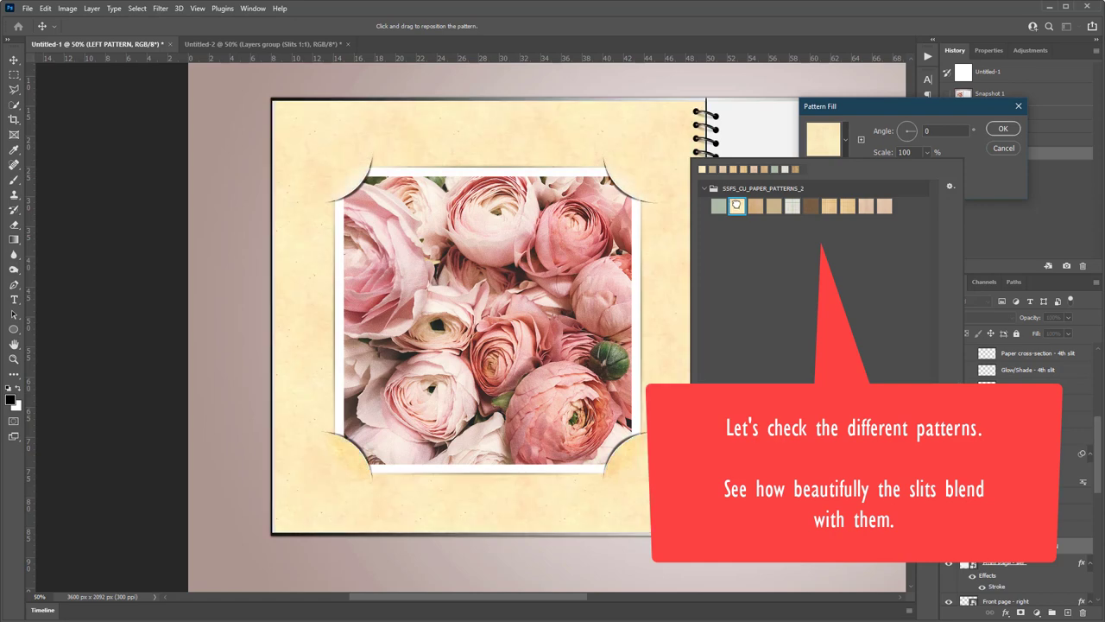
{"action": "left_click", "coordinate": [755, 206]}
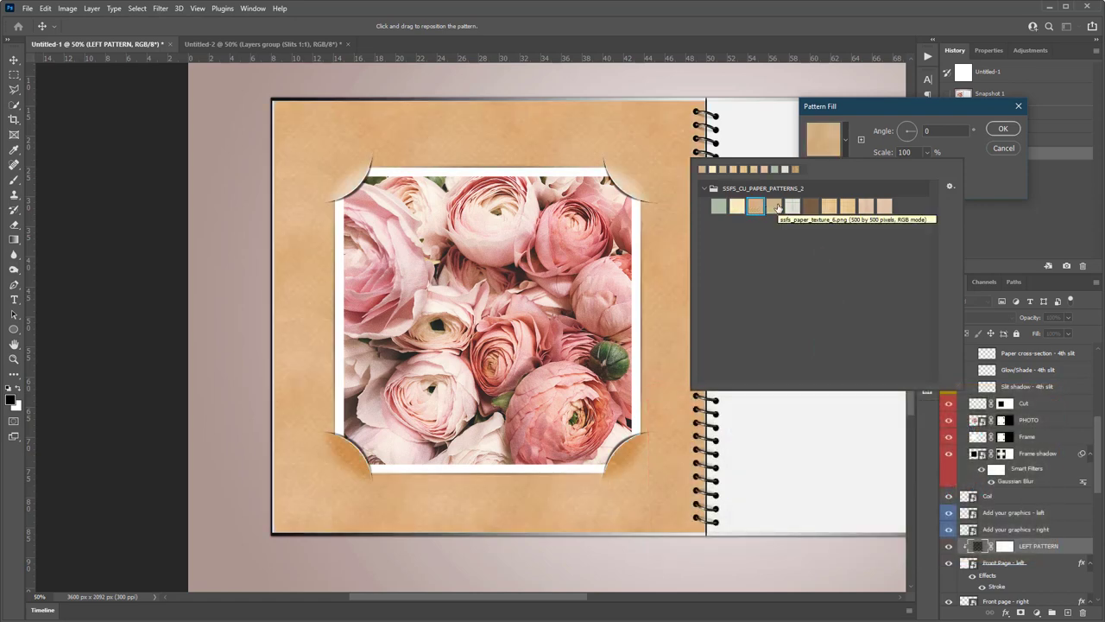
{"action": "left_click", "coordinate": [776, 206]}
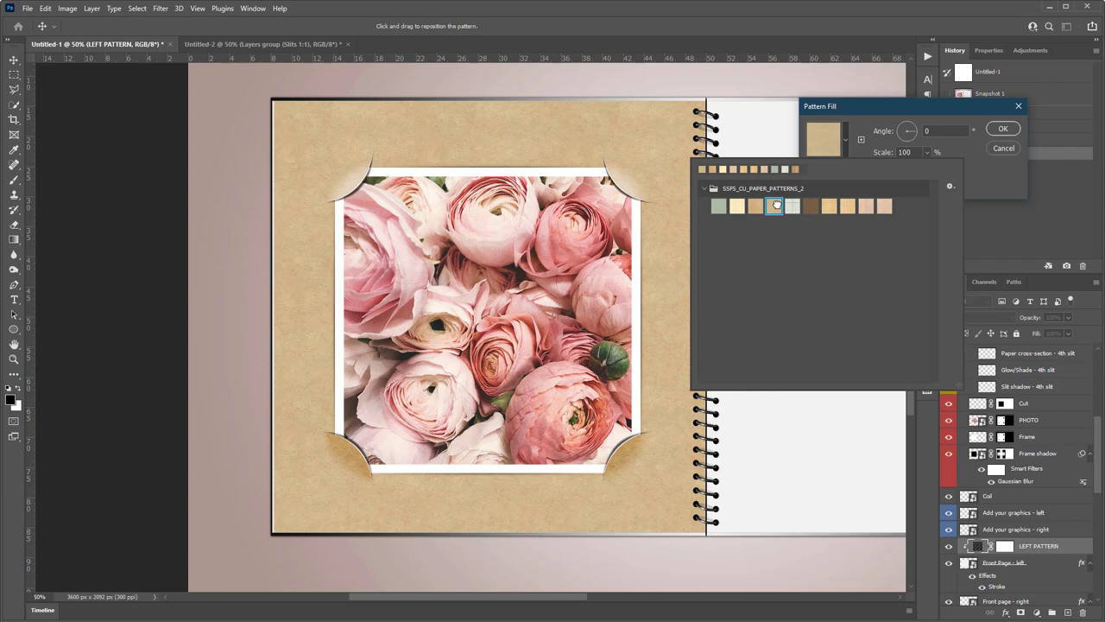
{"action": "left_click", "coordinate": [791, 205]}
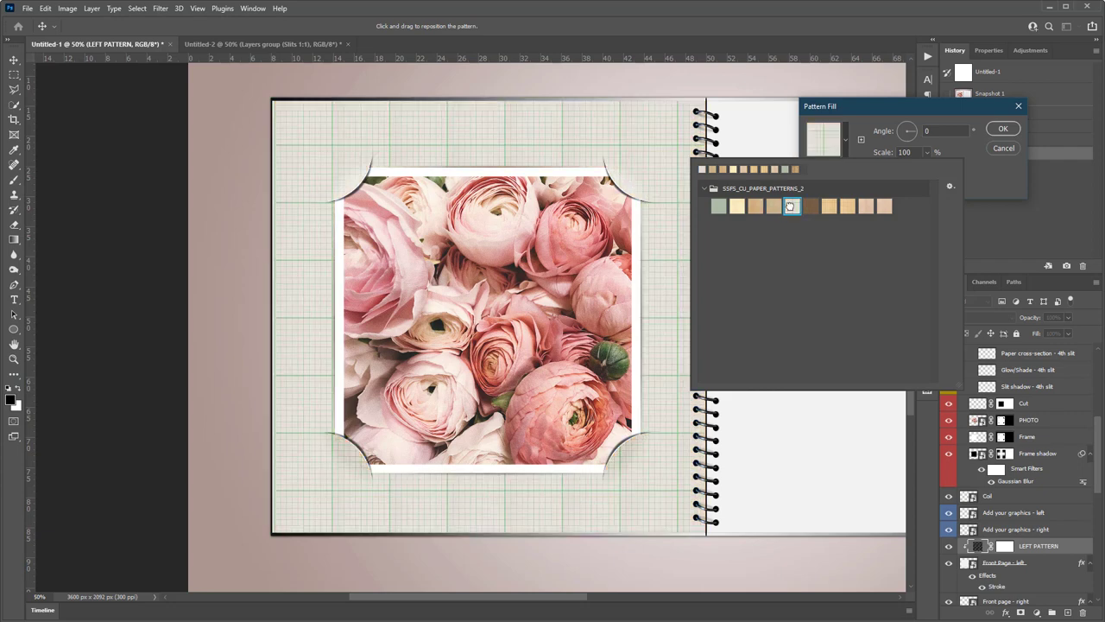
{"action": "left_click", "coordinate": [847, 206]}
{"action": "left_click", "coordinate": [882, 206]}
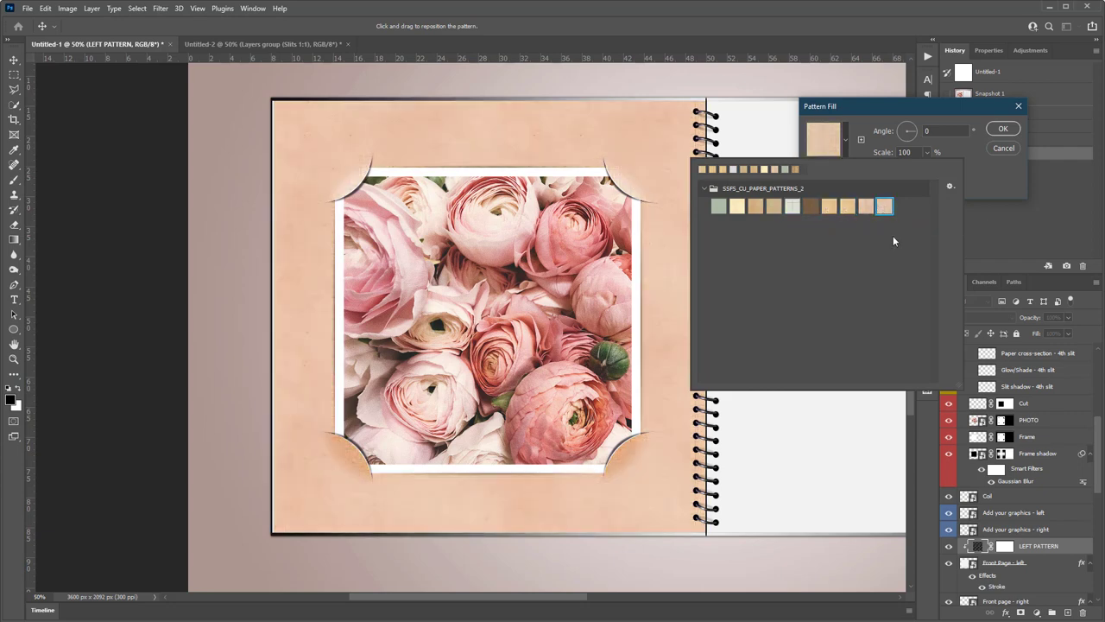
{"action": "left_click", "coordinate": [1002, 129]}
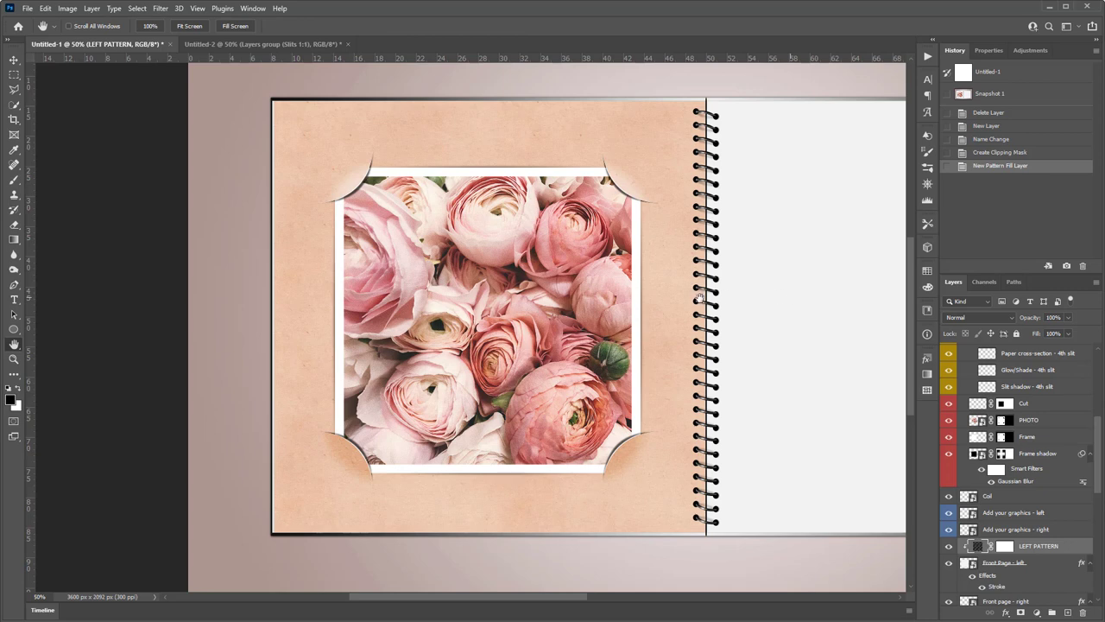
{"action": "left_click_drag", "start_coordinate": [682, 303], "coordinate": [706, 304]}
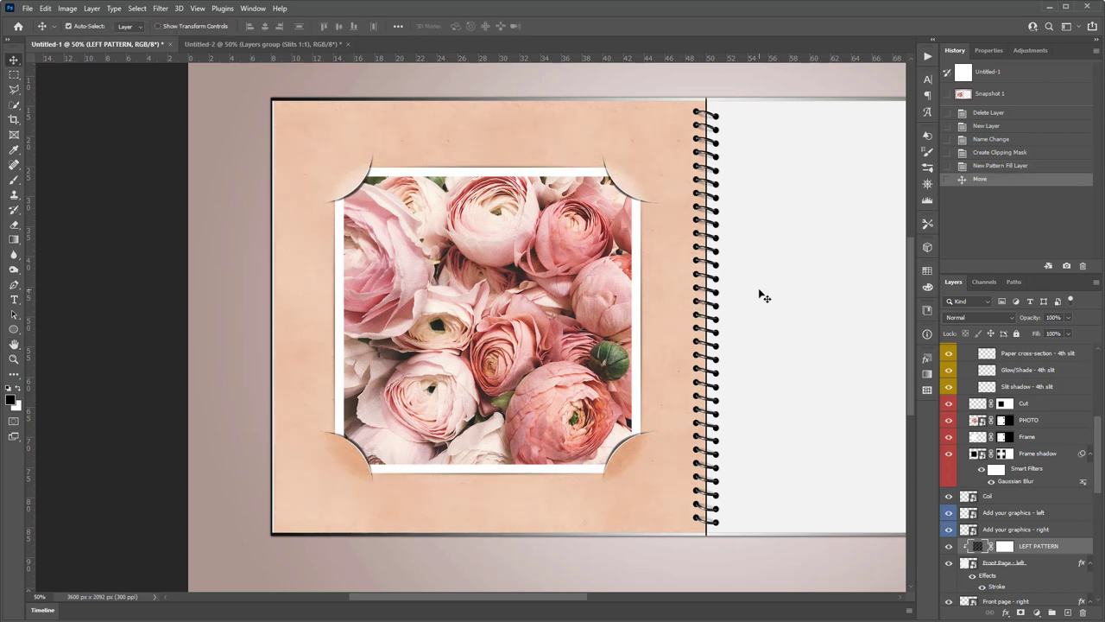
{"action": "mouse_move", "coordinate": [777, 292]}
{"action": "left_mouse_down"}
{"action": "mouse_move", "coordinate": [614, 291]}
{"action": "mouse_move", "coordinate": [643, 294]}
{"action": "left_mouse_up"}
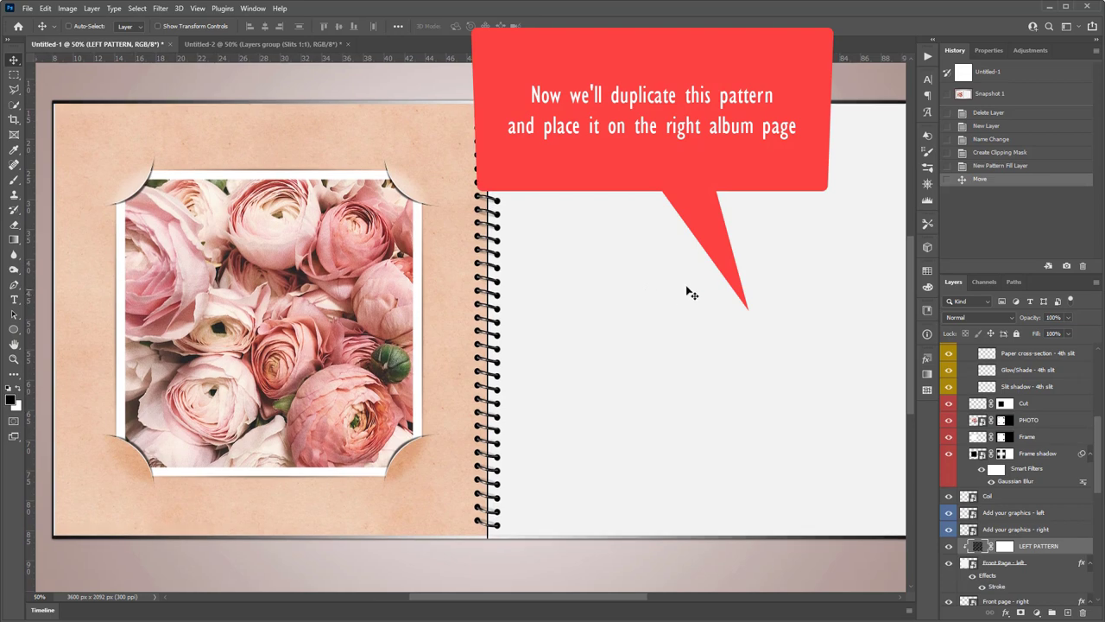
- Duplicate LEFT PATTERN below Front Page - left, rename it RIGHT PATTERN, and clip it to the right page
{"action": "scroll", "coordinate": [1052, 482], "scroll_direction": "down", "scroll_amount": 2}
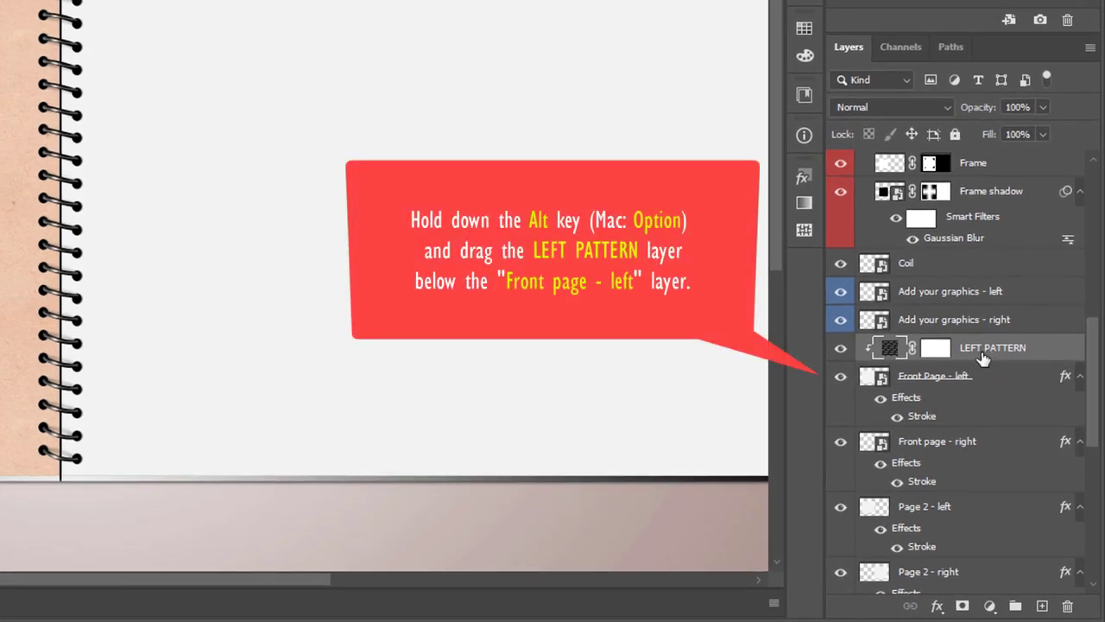
{"action": "left_click_drag", "start_coordinate": [975, 355], "coordinate": [981, 420]}
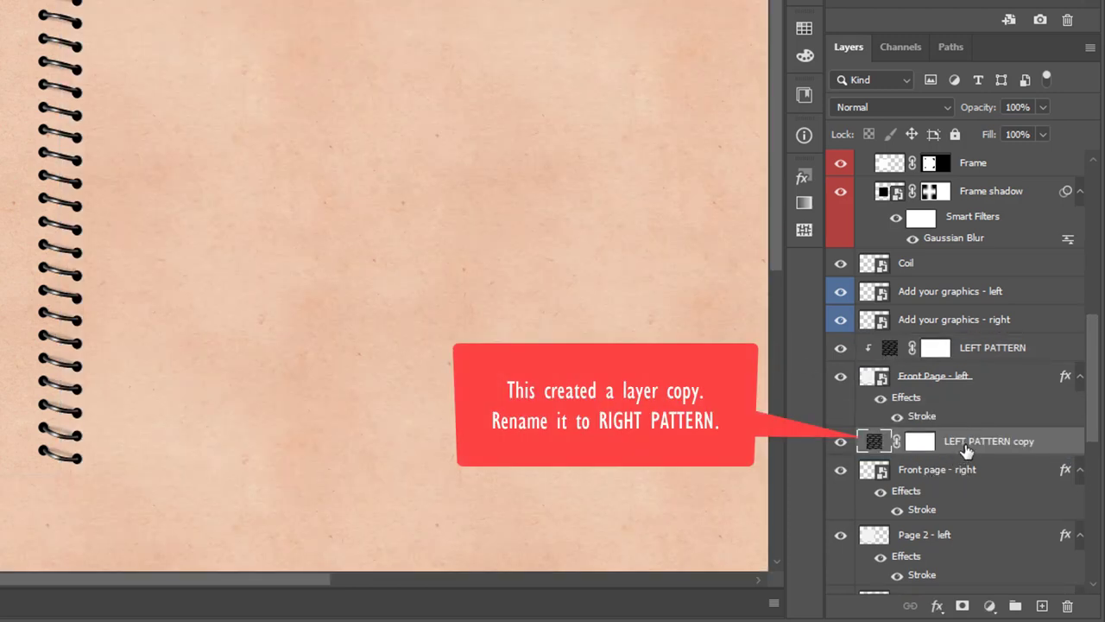
{"action": "double_click", "coordinate": [964, 443]}
{"action": "double_click", "coordinate": [957, 442]}
{"action": "type", "text": "RIGHT"}
{"action": "key", "text": "ctrl+shift+Left"}
{"action": "key", "text": "BackSpace"}
{"action": "key", "text": "BackSpace"}
{"action": "key", "text": "Return"}
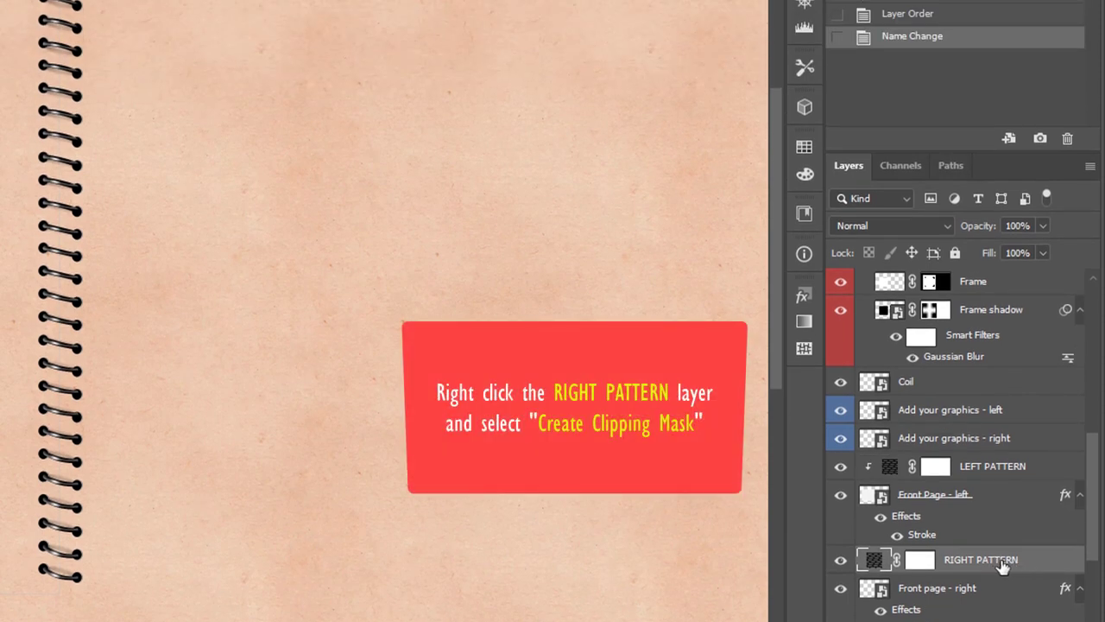
{"action": "right_click", "coordinate": [1000, 563]}
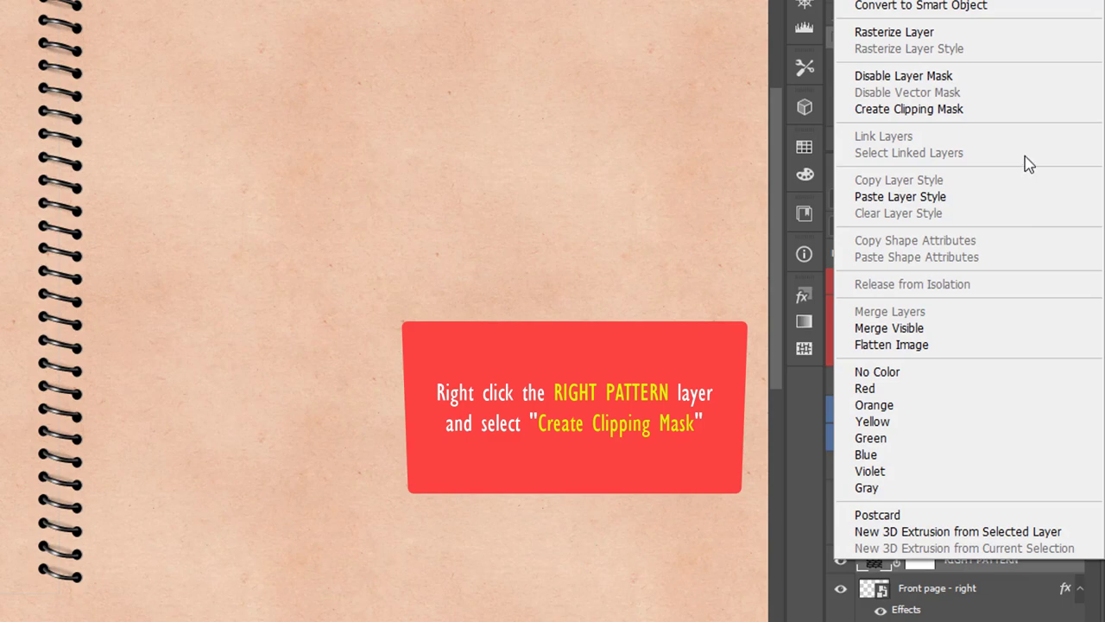
{"action": "left_click", "coordinate": [1010, 109]}
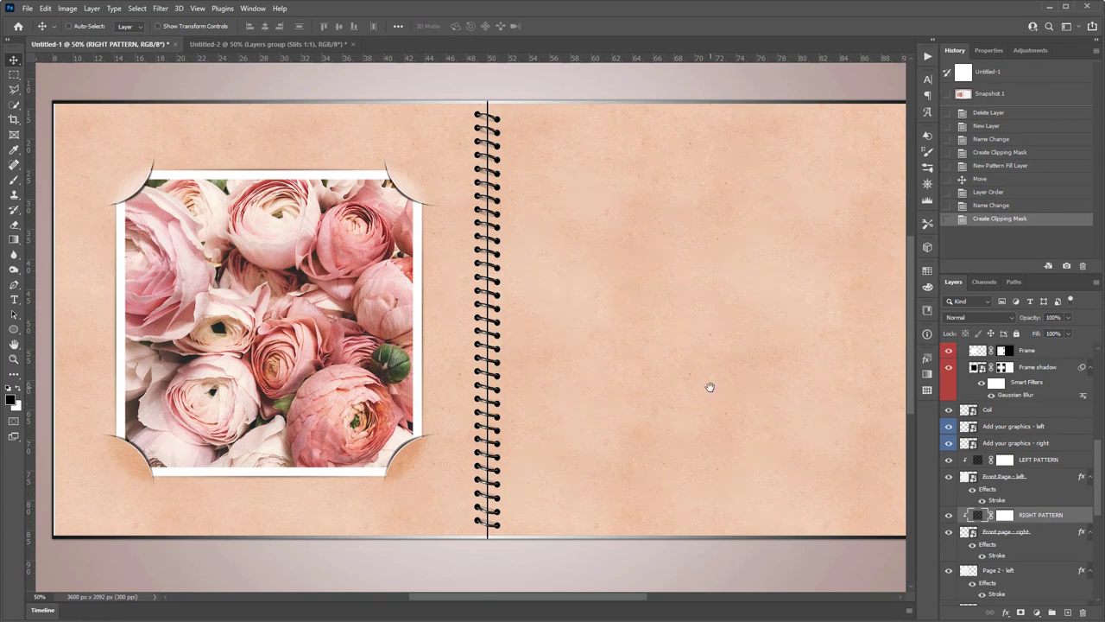
- Select and start the 4 STRIPS & SLITS action
{"action": "left_click_drag", "start_coordinate": [710, 385], "coordinate": [654, 389]}
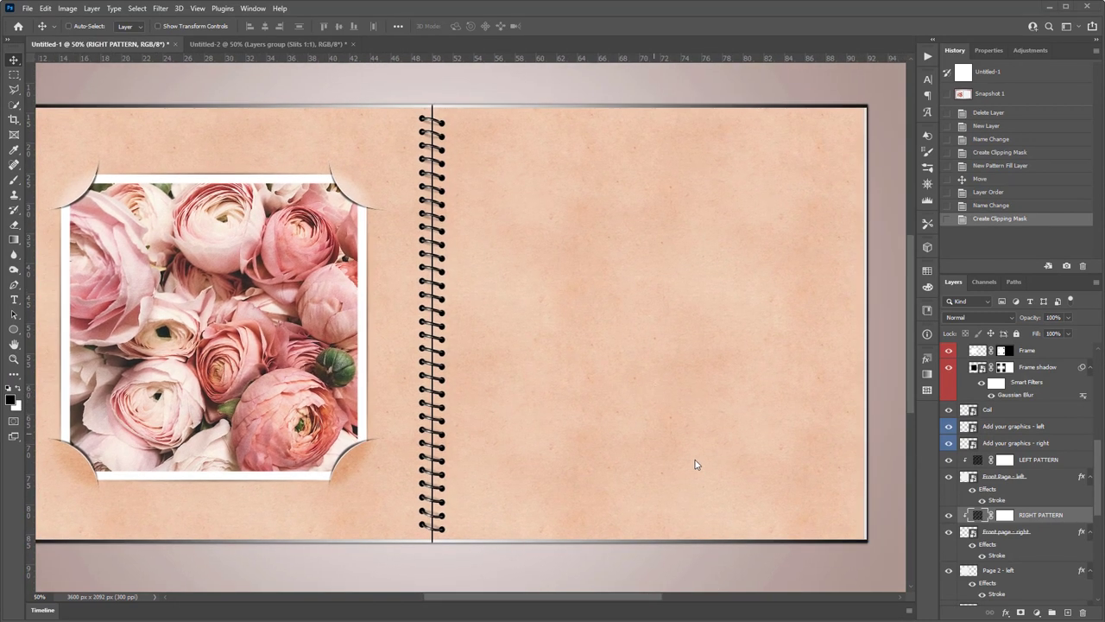
{"action": "left_click", "coordinate": [930, 57]}
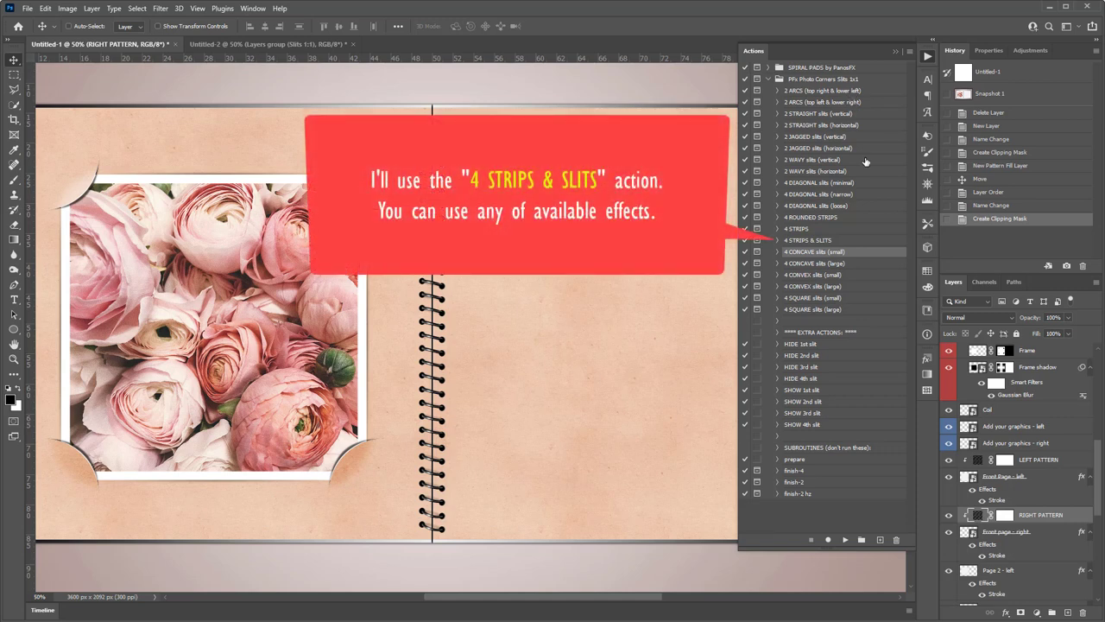
{"action": "left_click", "coordinate": [809, 241]}
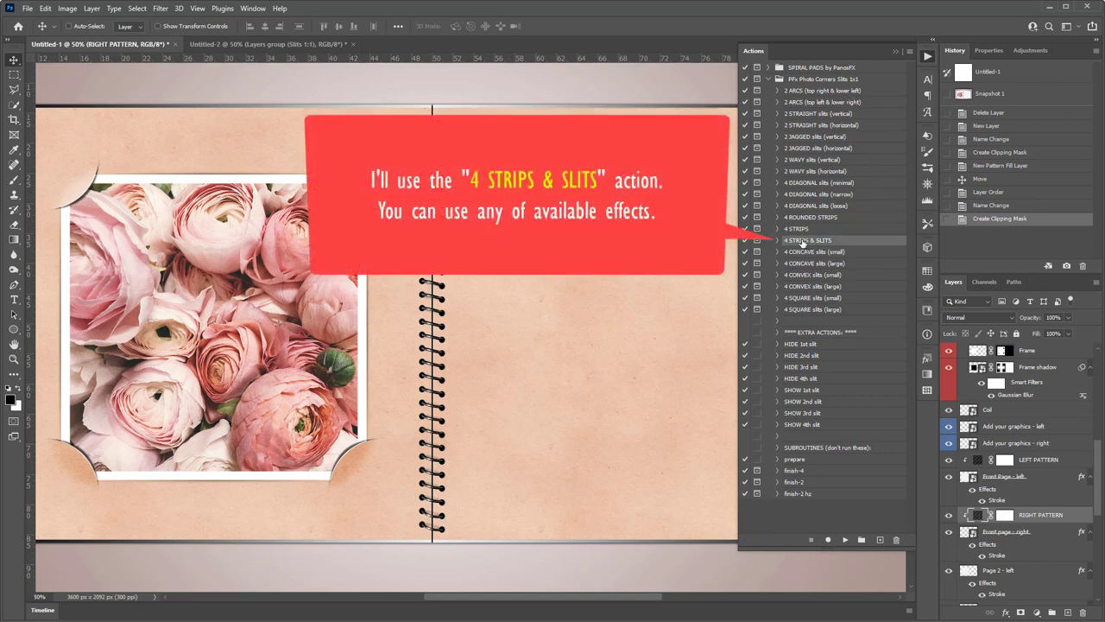
{"action": "left_click", "coordinate": [847, 540]}
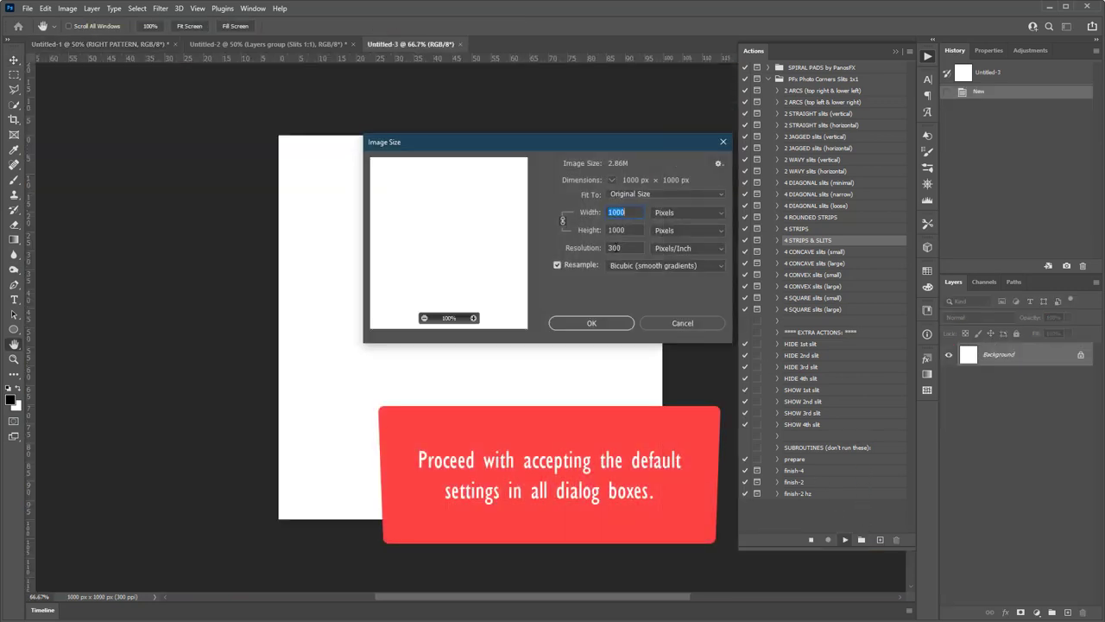
- Accept the default image size, slit shadow opacity and blur settings until the template finishes
{"action": "left_click", "coordinate": [608, 323]}
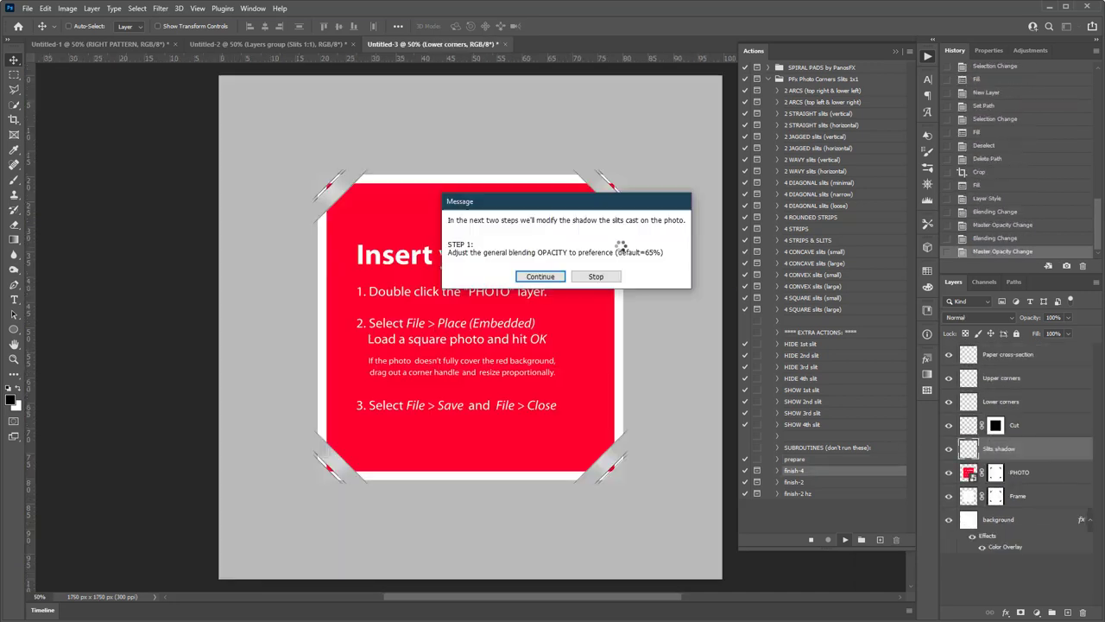
{"action": "left_click", "coordinate": [559, 278]}
{"action": "left_click", "coordinate": [1059, 53]}
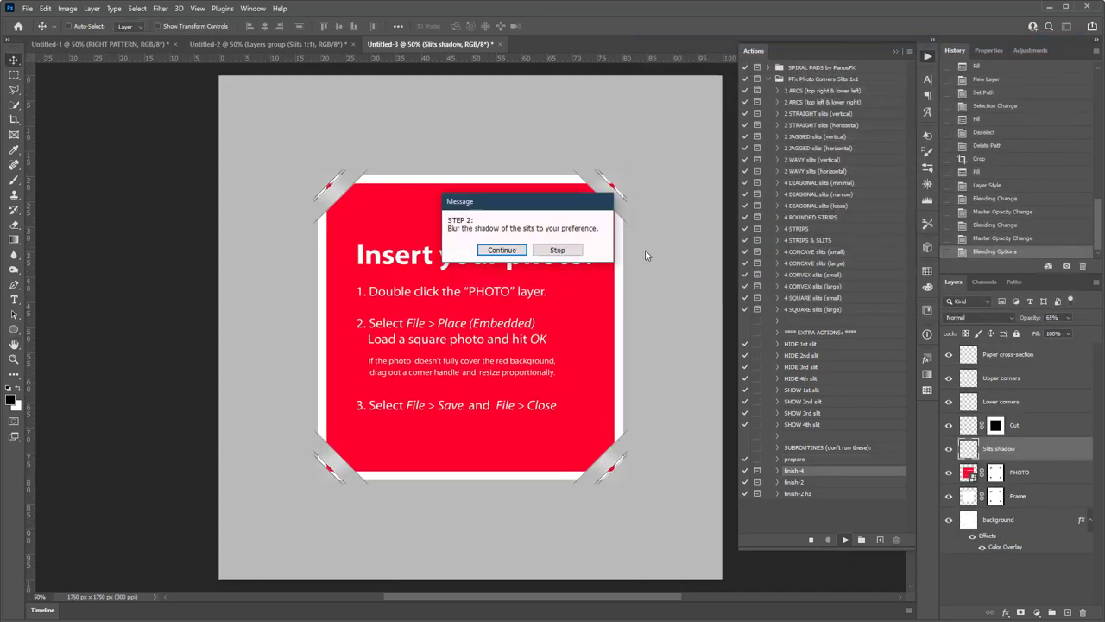
{"action": "left_click", "coordinate": [508, 248]}
{"action": "key", "text": "Return"}
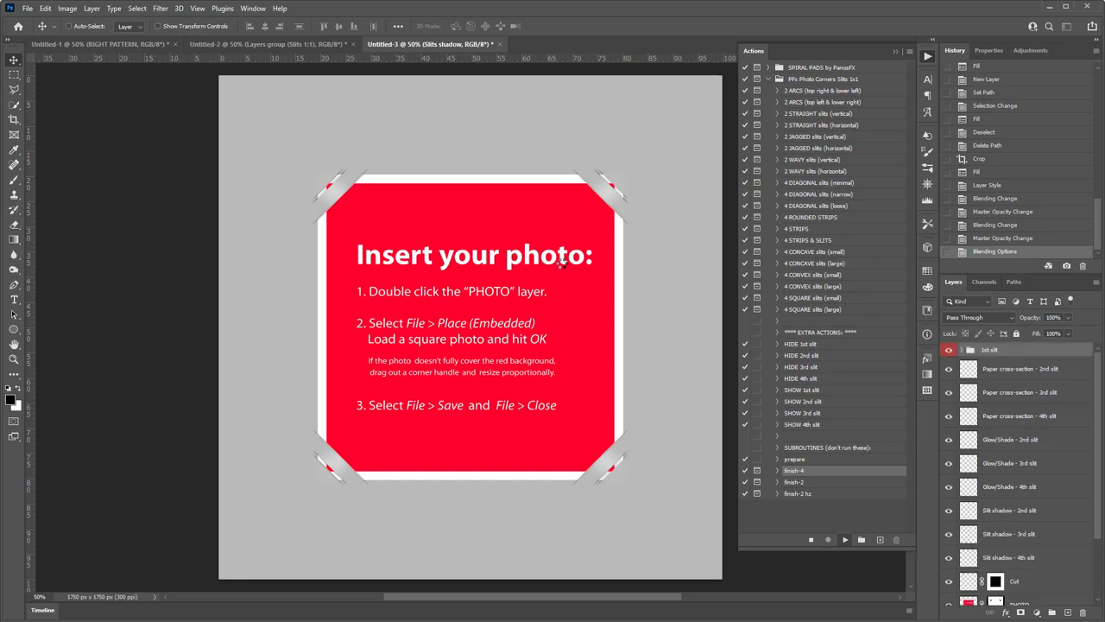
{"action": "left_click", "coordinate": [567, 276]}
{"action": "left_click", "coordinate": [838, 171]}
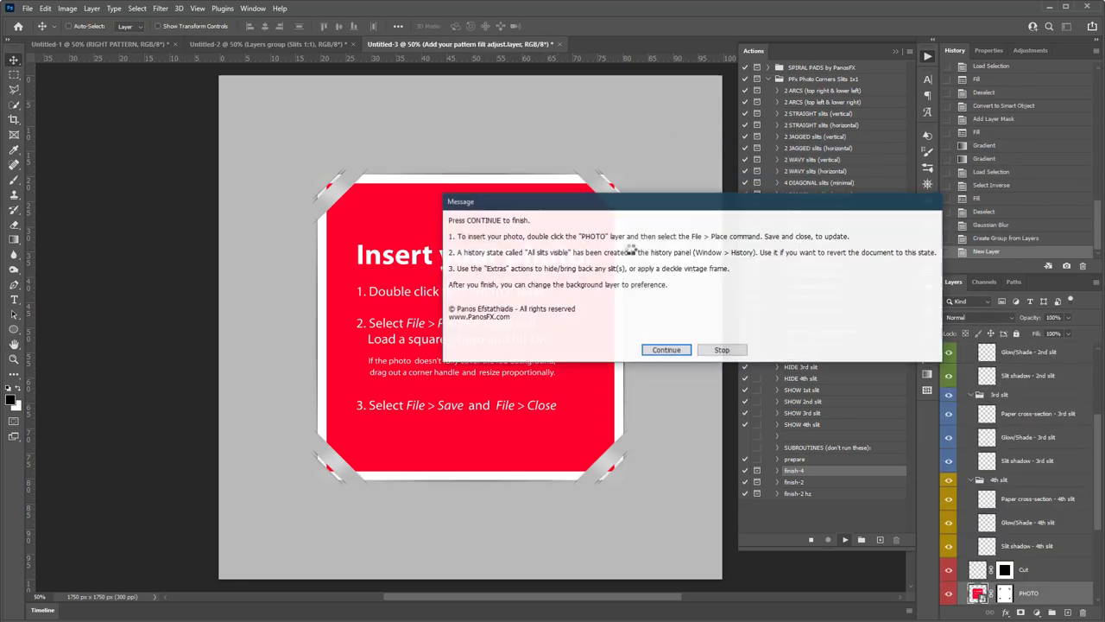
{"action": "left_click", "coordinate": [670, 353]}
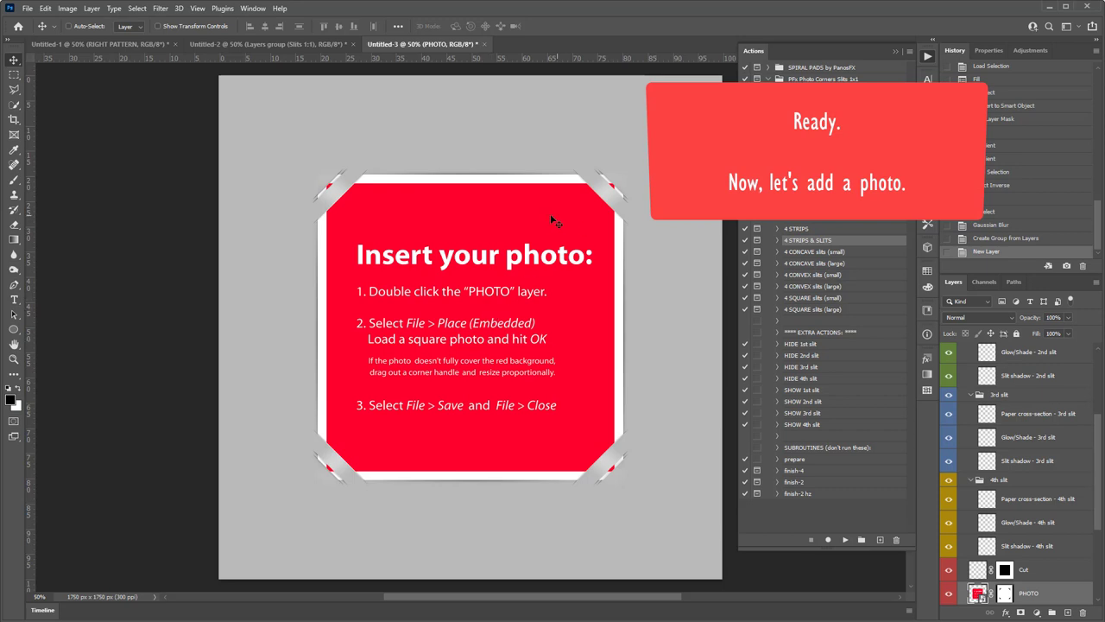
- Open the PHOTO layer's smart object contents for editing
{"action": "right_click", "coordinate": [442, 213]}
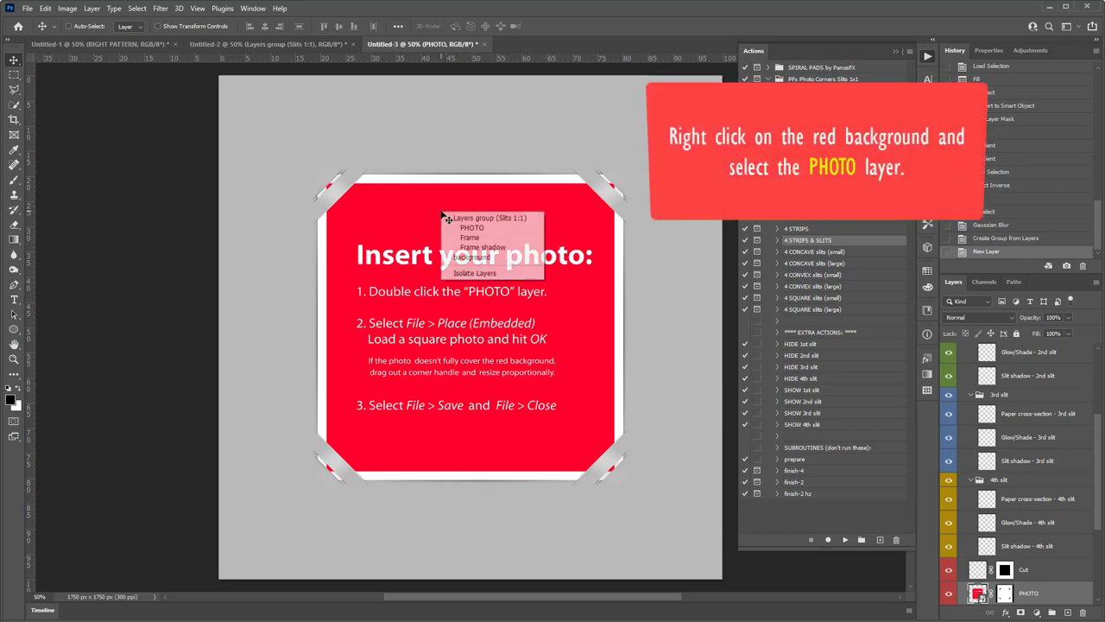
{"action": "left_click", "coordinate": [471, 229]}
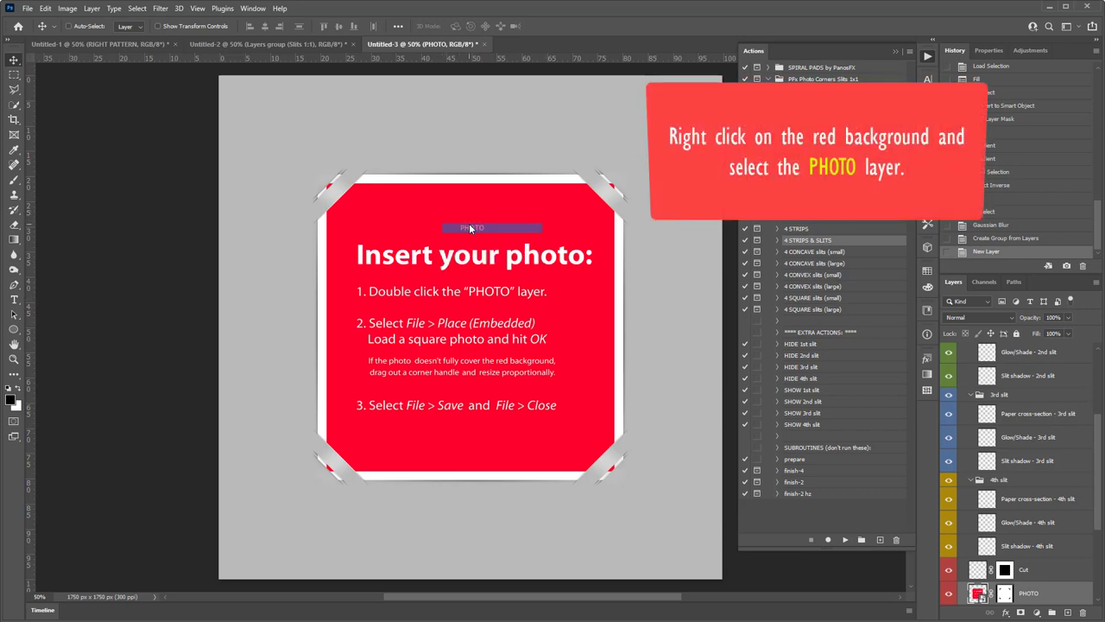
{"action": "scroll", "coordinate": [985, 540], "scroll_direction": "down", "scroll_amount": 2}
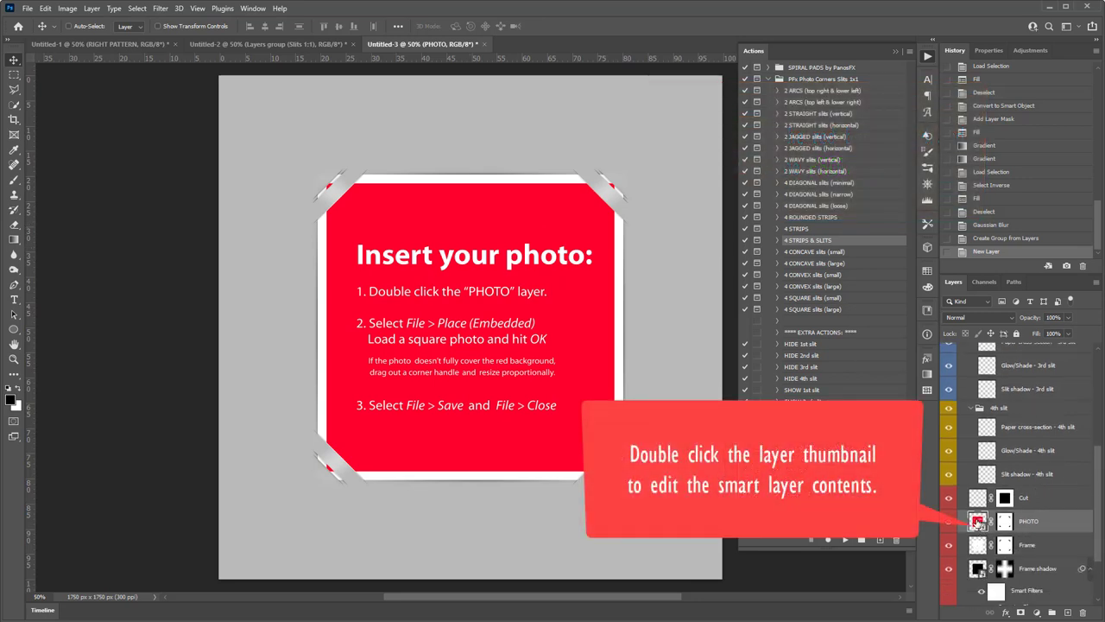
{"action": "double_click", "coordinate": [977, 521]}
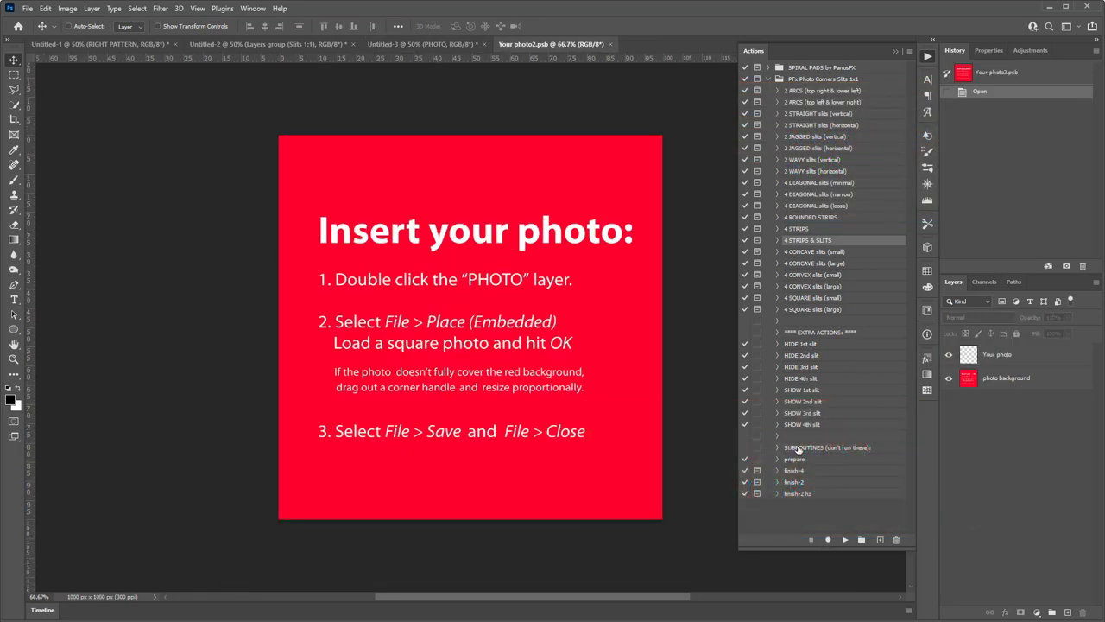
- Place the couple photo embedded, scale it to cover the red background, and save Your photo2.psb
{"action": "left_click", "coordinate": [27, 8]}
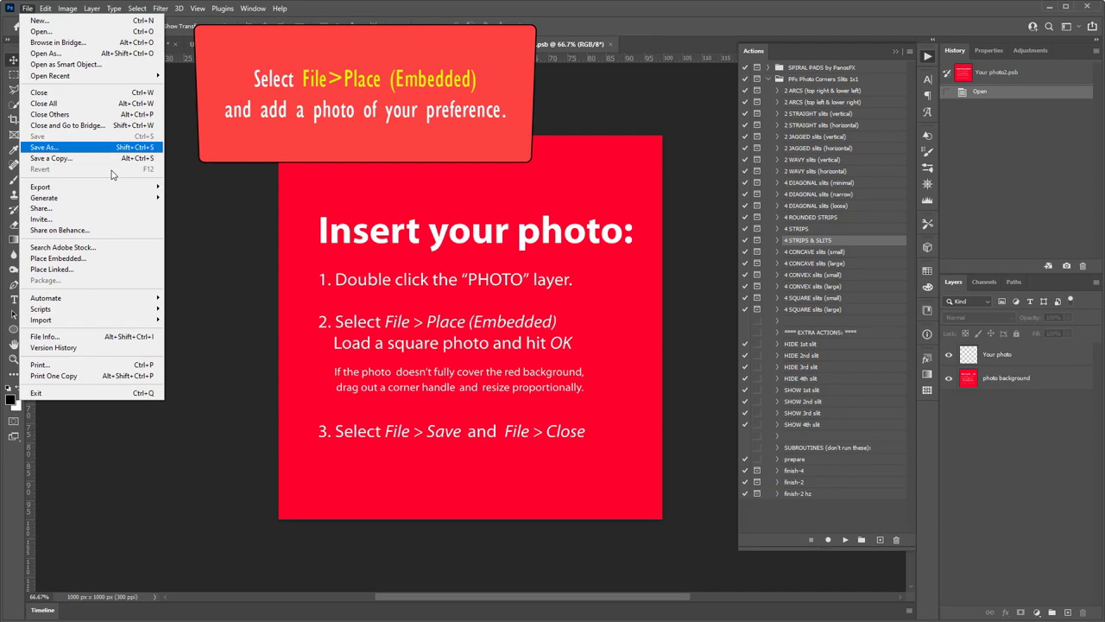
{"action": "left_click", "coordinate": [99, 258]}
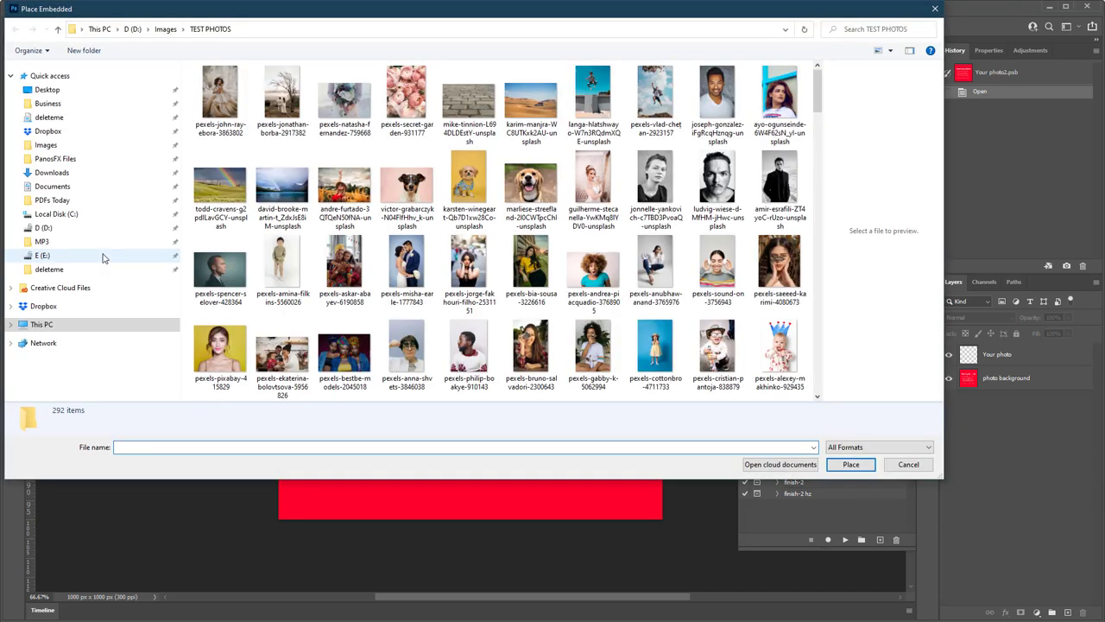
{"action": "double_click", "coordinate": [278, 105]}
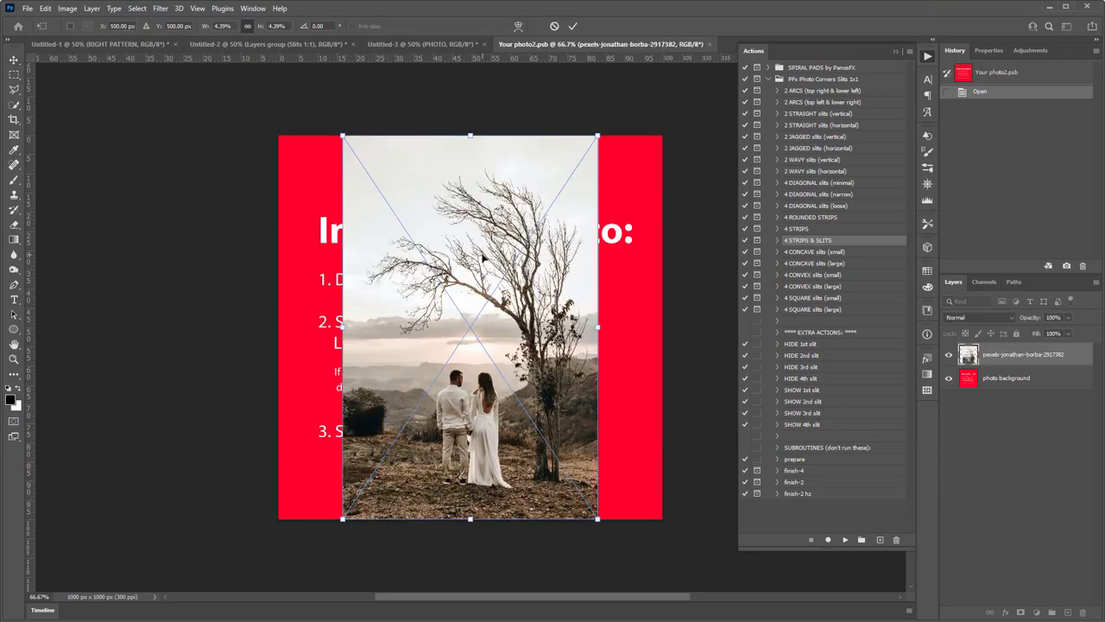
{"action": "scroll", "coordinate": [481, 258], "scroll_direction": "down", "scroll_amount": 1}
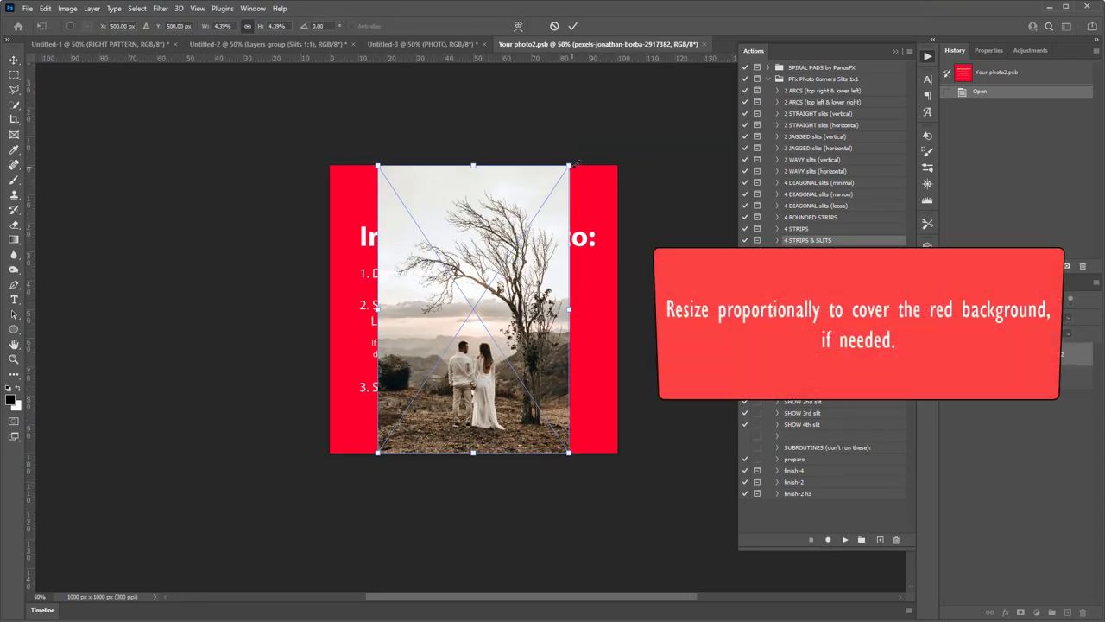
{"action": "left_click_drag", "start_coordinate": [572, 164], "coordinate": [617, 91]}
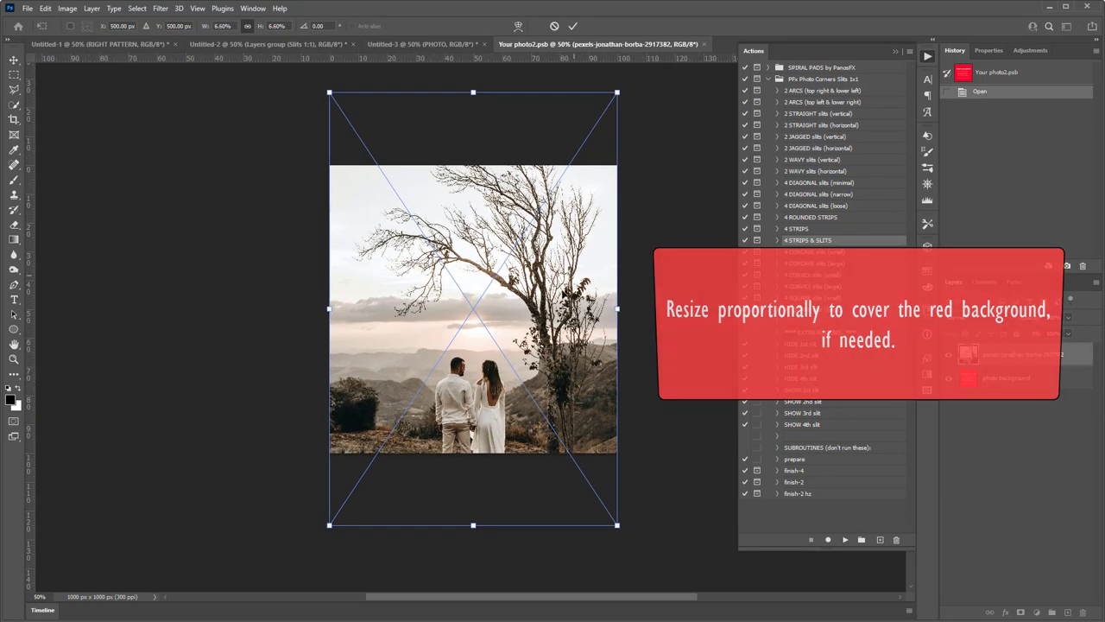
{"action": "left_click_drag", "start_coordinate": [565, 295], "coordinate": [570, 252]}
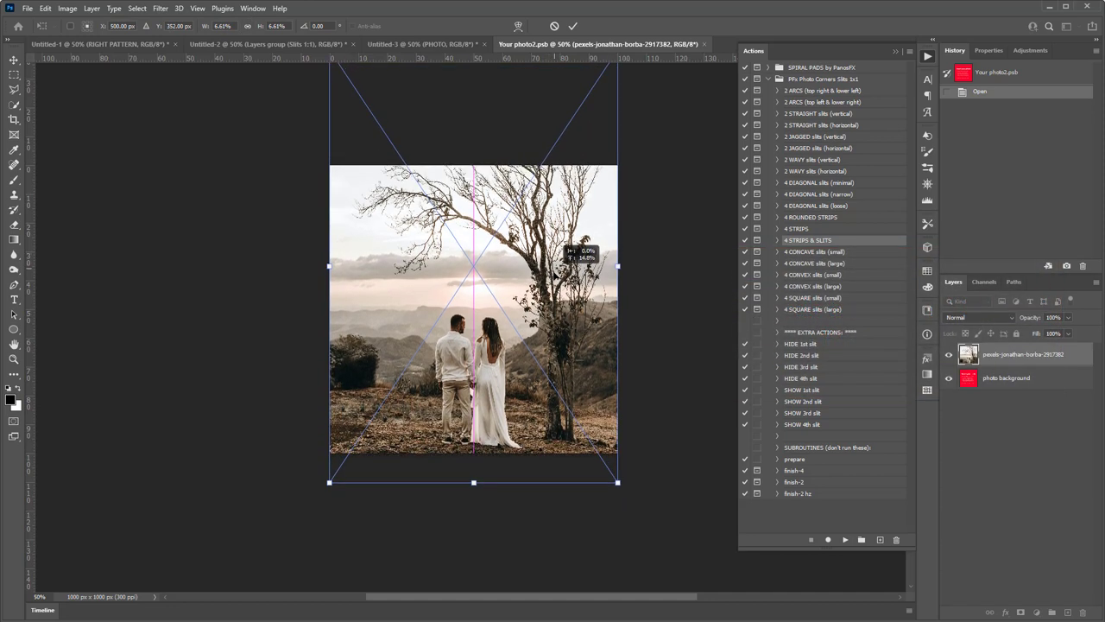
{"action": "key", "text": "Return"}
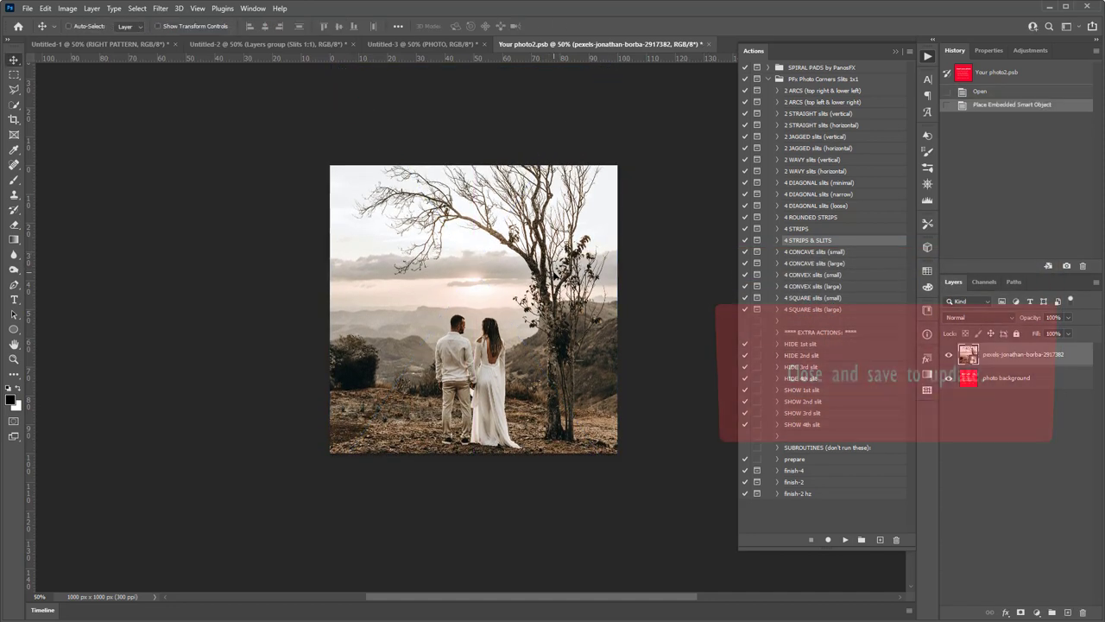
{"action": "left_click", "coordinate": [710, 44]}
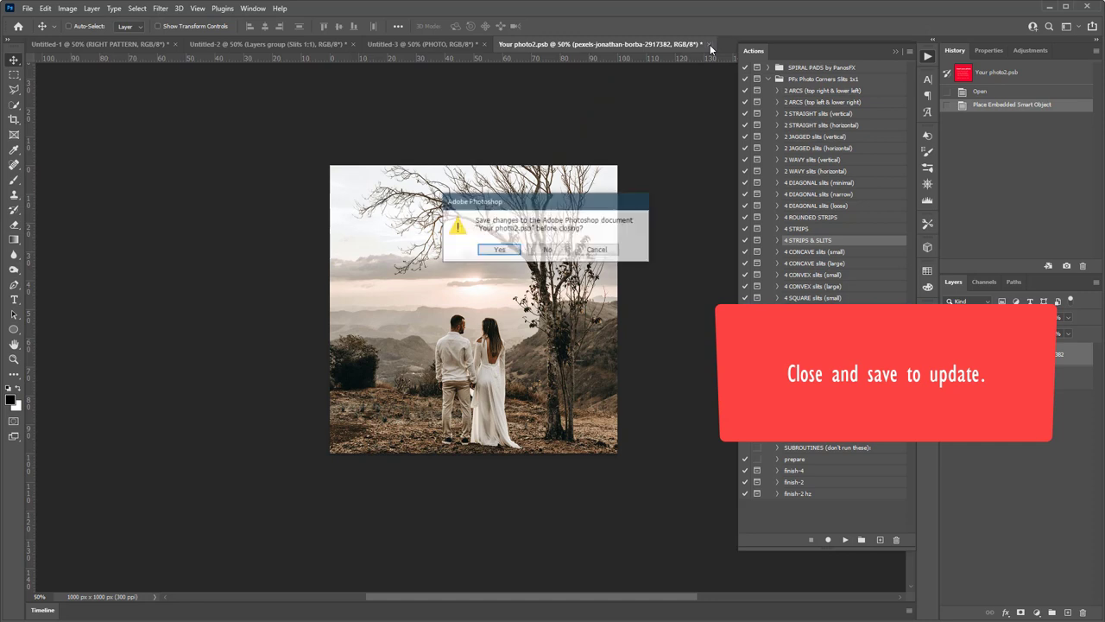
{"action": "left_click", "coordinate": [499, 249]}
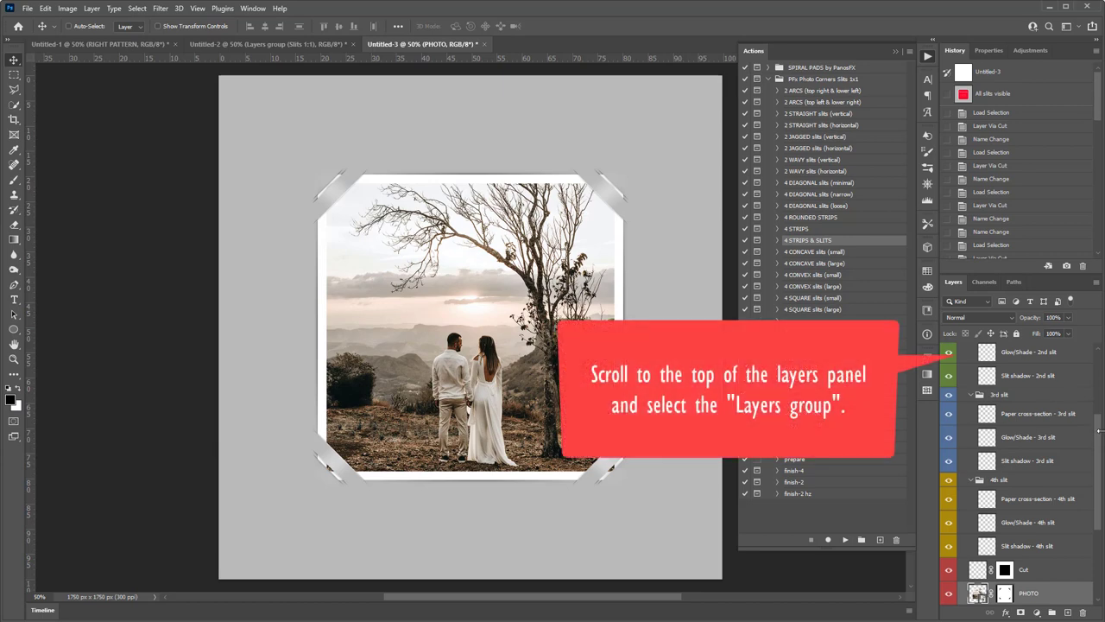
- Copy the Layers group (Slits 1:1) into Untitled-1 and position it on the right page
{"action": "left_click_drag", "start_coordinate": [1097, 427], "coordinate": [1095, 370]}
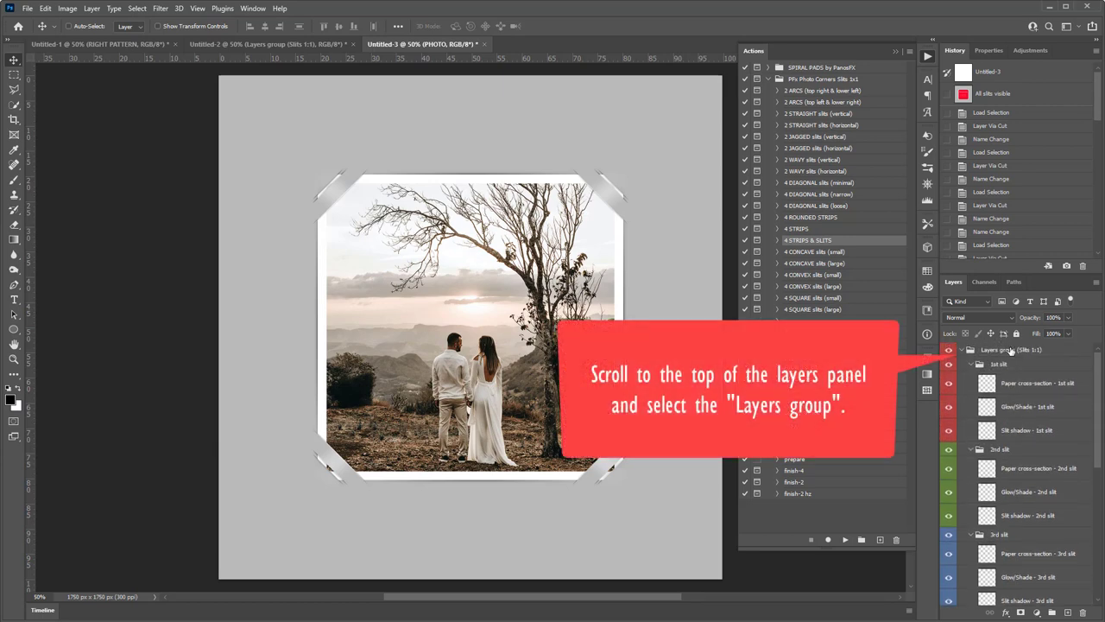
{"action": "left_click", "coordinate": [1011, 349]}
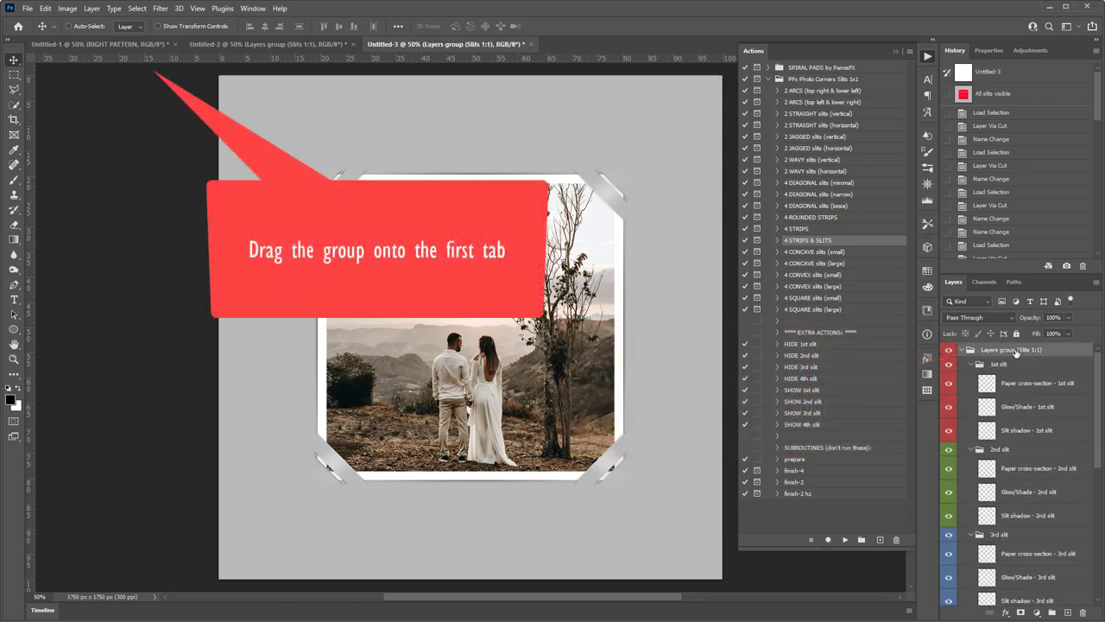
{"action": "mouse_move", "coordinate": [1016, 352]}
{"action": "left_mouse_down"}
{"action": "mouse_move", "coordinate": [567, 314]}
{"action": "mouse_move", "coordinate": [170, 126]}
{"action": "mouse_move", "coordinate": [104, 69]}
{"action": "mouse_move", "coordinate": [96, 49]}
{"action": "mouse_move", "coordinate": [153, 101]}
{"action": "mouse_move", "coordinate": [265, 166]}
{"action": "mouse_move", "coordinate": [604, 313]}
{"action": "left_mouse_up"}
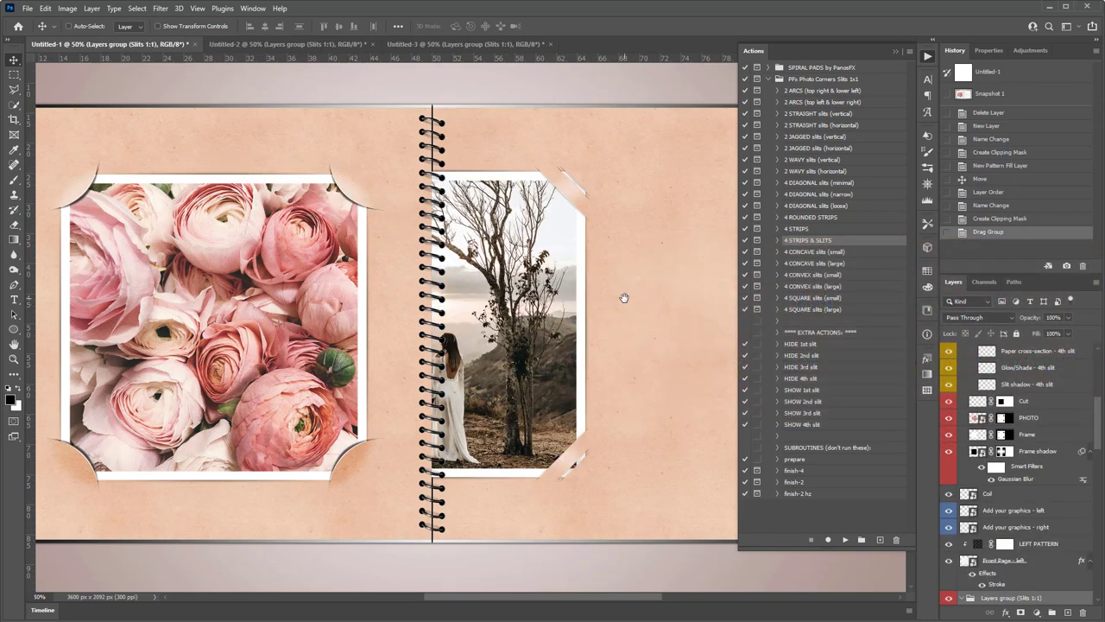
{"action": "left_click_drag", "start_coordinate": [624, 298], "coordinate": [557, 302]}
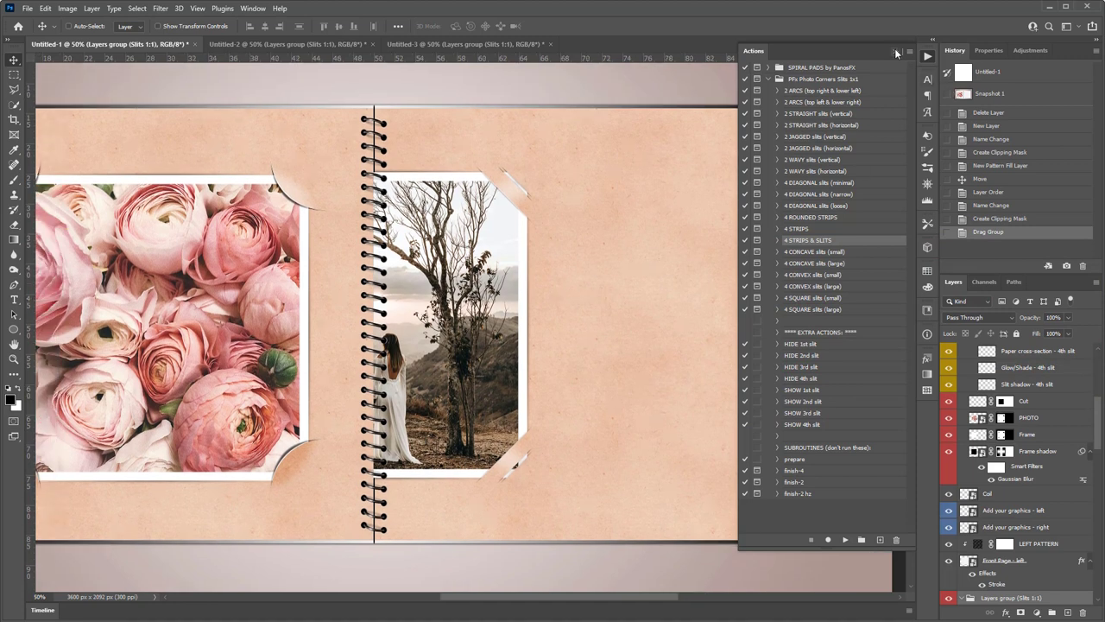
{"action": "left_click", "coordinate": [897, 54]}
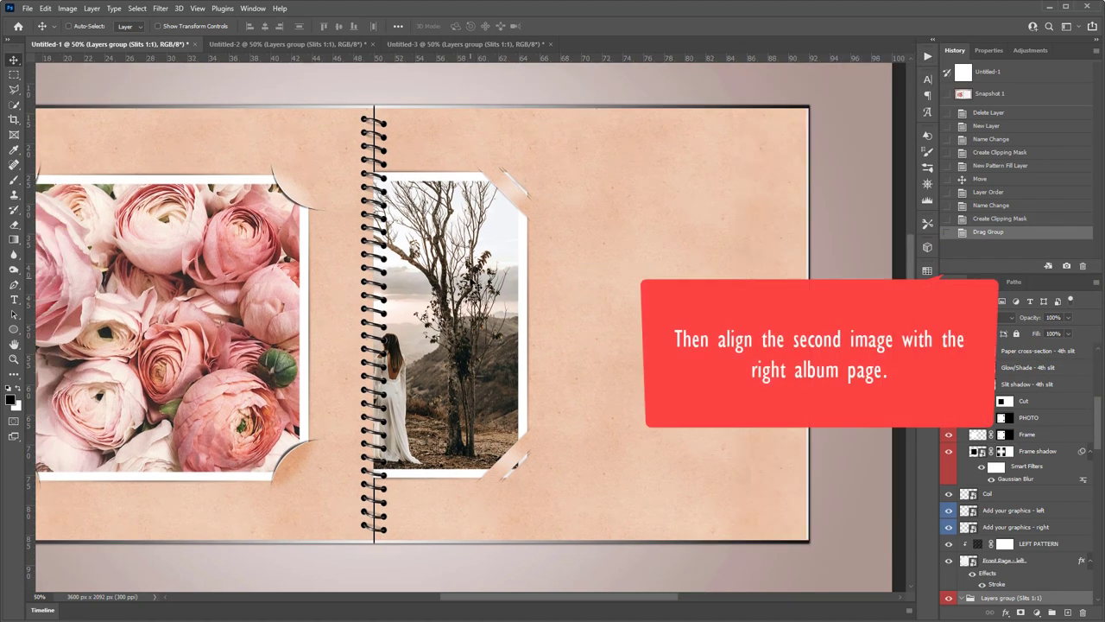
{"action": "mouse_move", "coordinate": [487, 370]}
{"action": "left_mouse_down"}
{"action": "mouse_move", "coordinate": [725, 373]}
{"action": "mouse_move", "coordinate": [705, 375]}
{"action": "mouse_move", "coordinate": [716, 378]}
{"action": "left_mouse_up"}
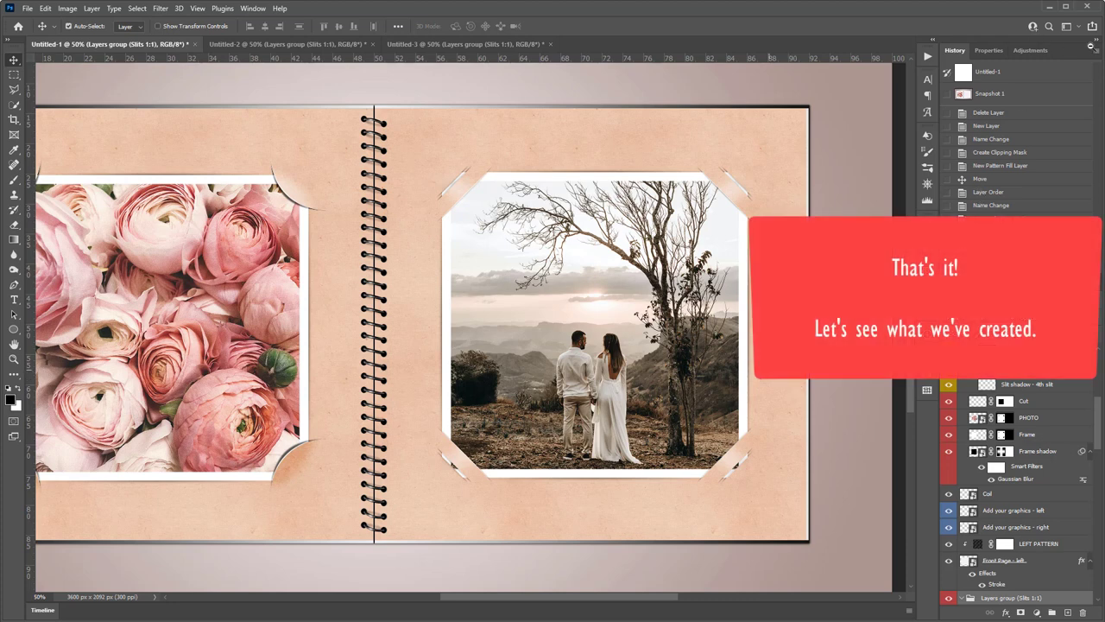
{"action": "left_click", "coordinate": [1096, 42]}
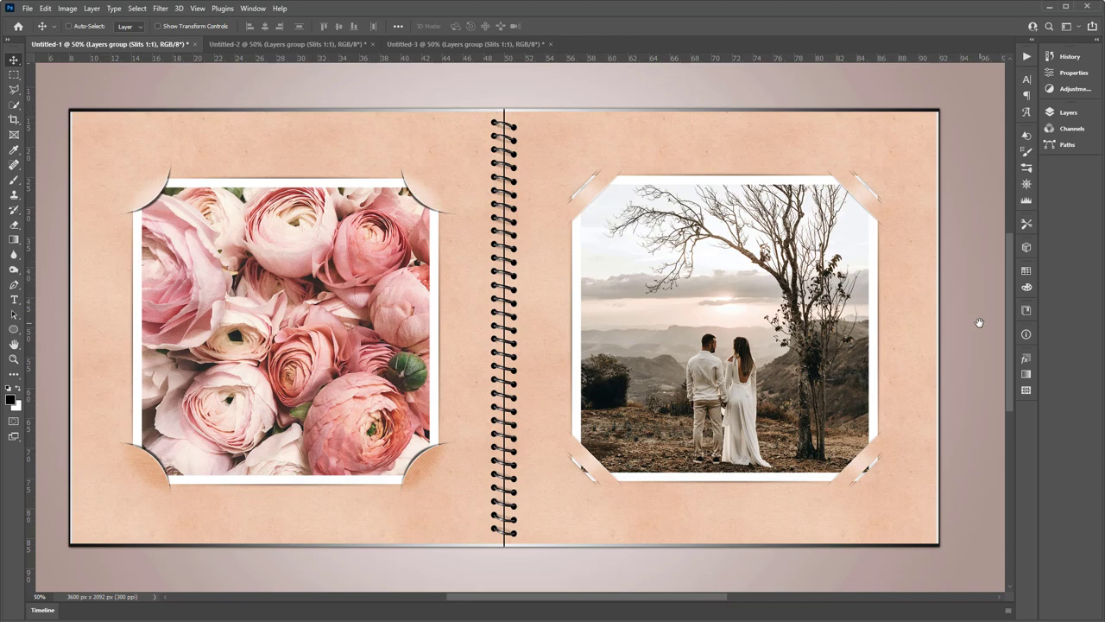
{"action": "key", "text": "ctrl+plus"}
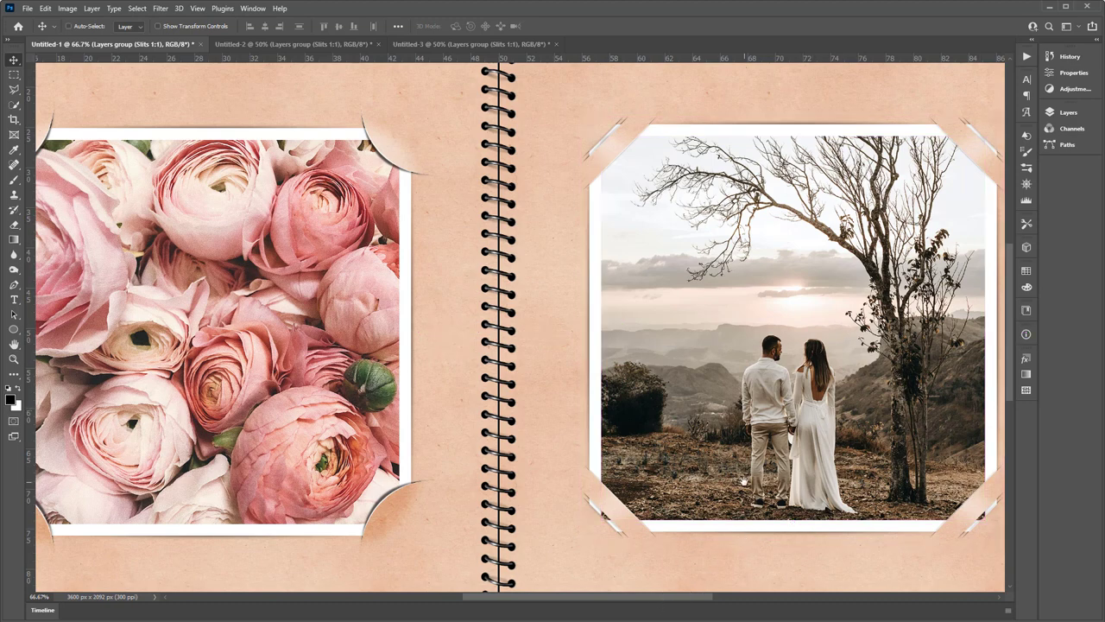
{"action": "mouse_move", "coordinate": [743, 480]}
{"action": "left_mouse_down"}
{"action": "mouse_move", "coordinate": [658, 507]}
{"action": "mouse_move", "coordinate": [665, 496]}
{"action": "left_mouse_up"}
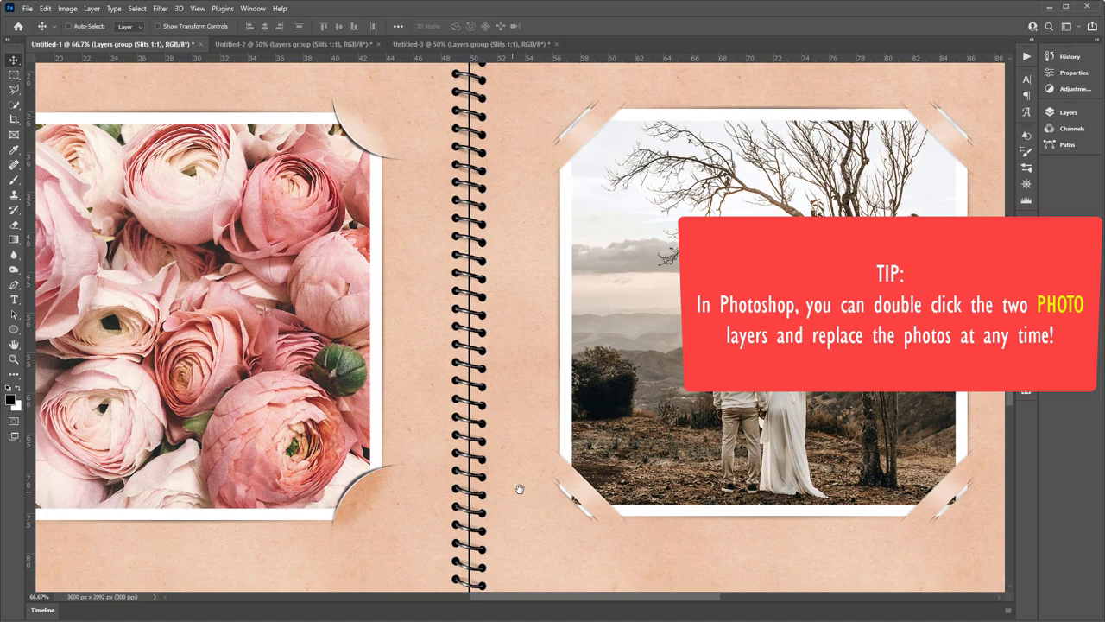
{"action": "left_click_drag", "start_coordinate": [519, 490], "coordinate": [659, 476]}
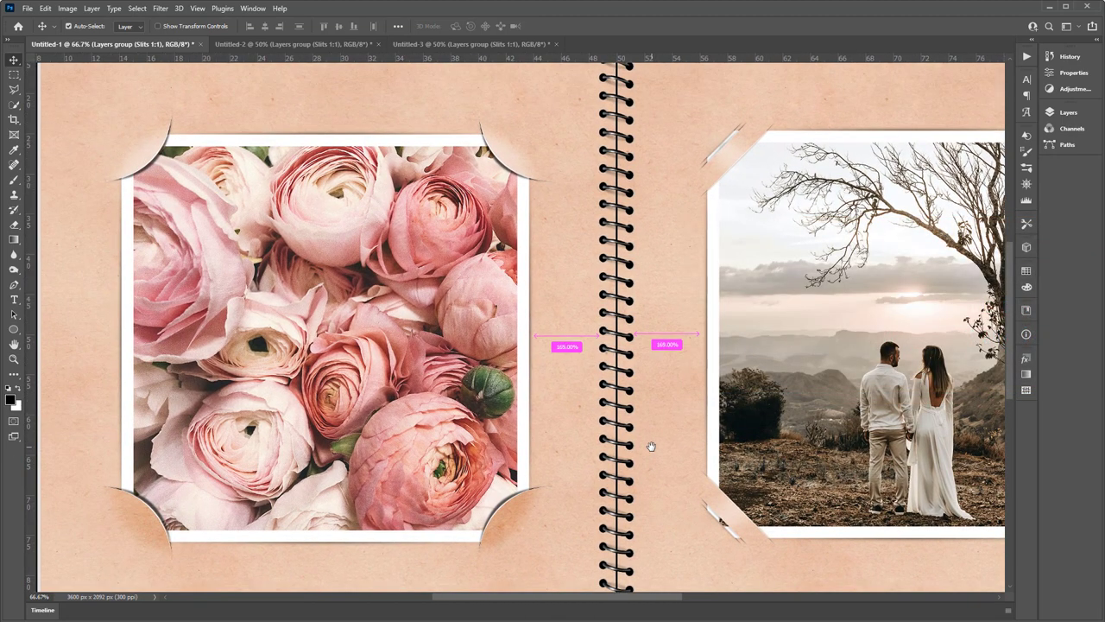
{"action": "key", "text": "ctrl+minus"}
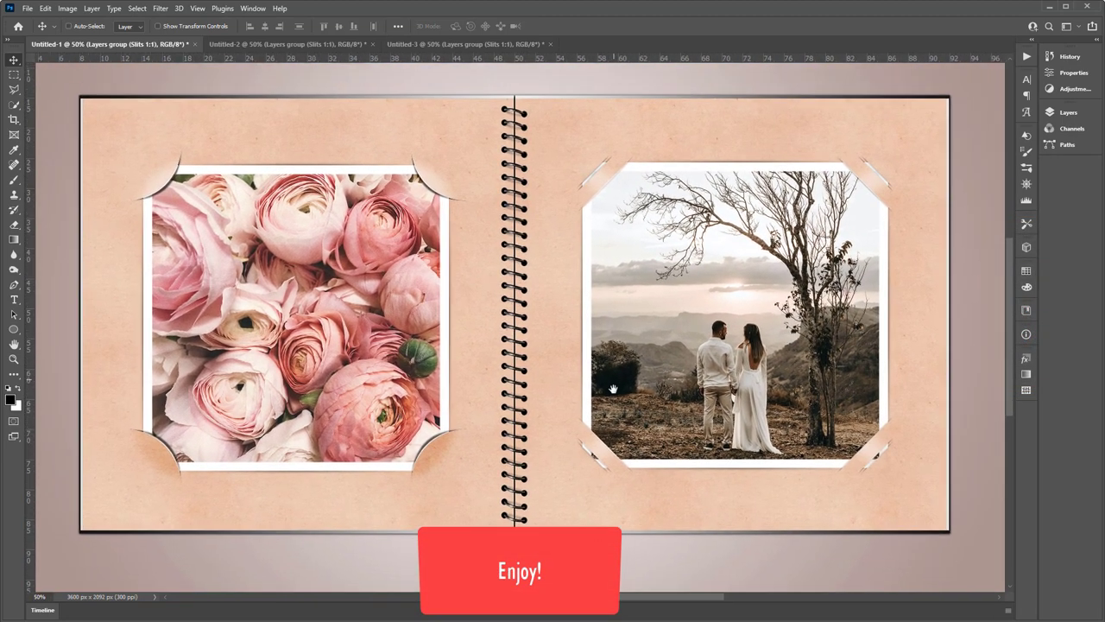